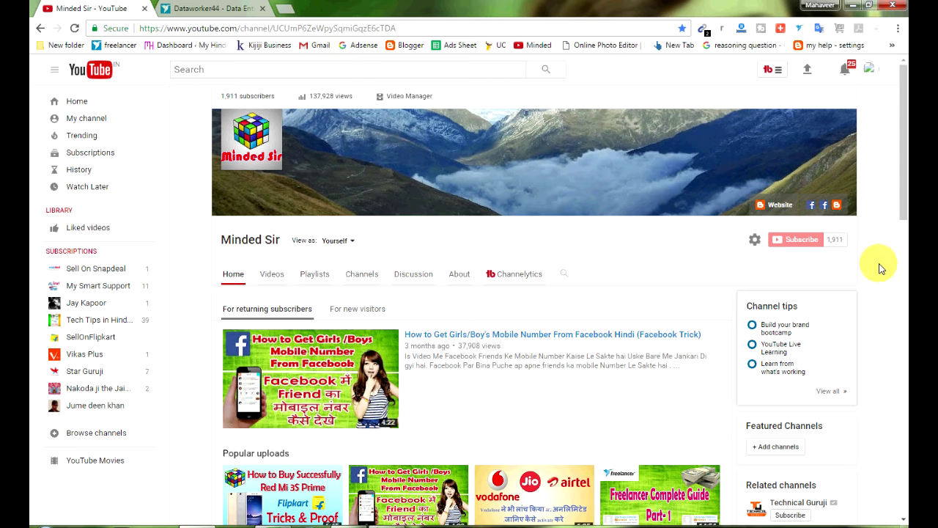
- View the Freelancer profile tab, then bring up the '152 Pages PDF In Excel' workbook
left_click(209, 8)
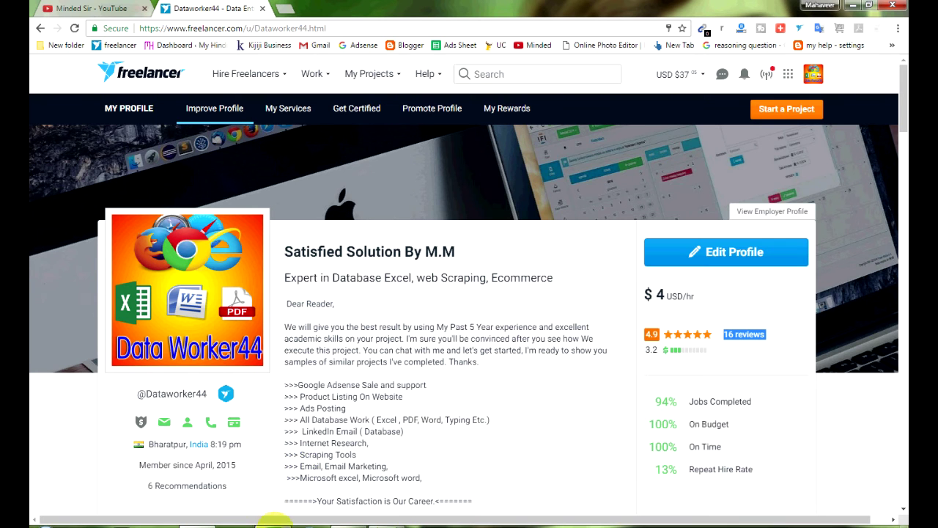
left_click(268, 520)
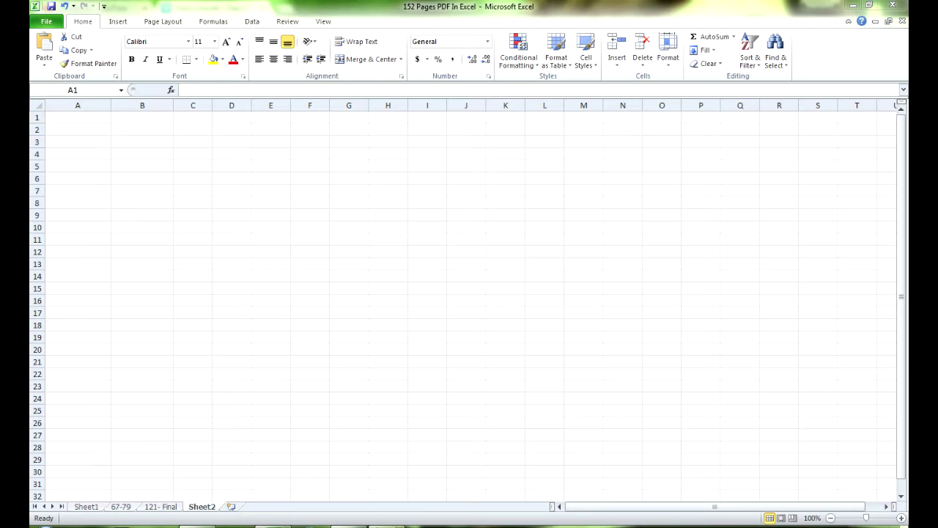
- Minimize Excel and open '67-79 PDF Mahaveer.pdf' from the desktop in Acrobat Reader
left_click(852, 5)
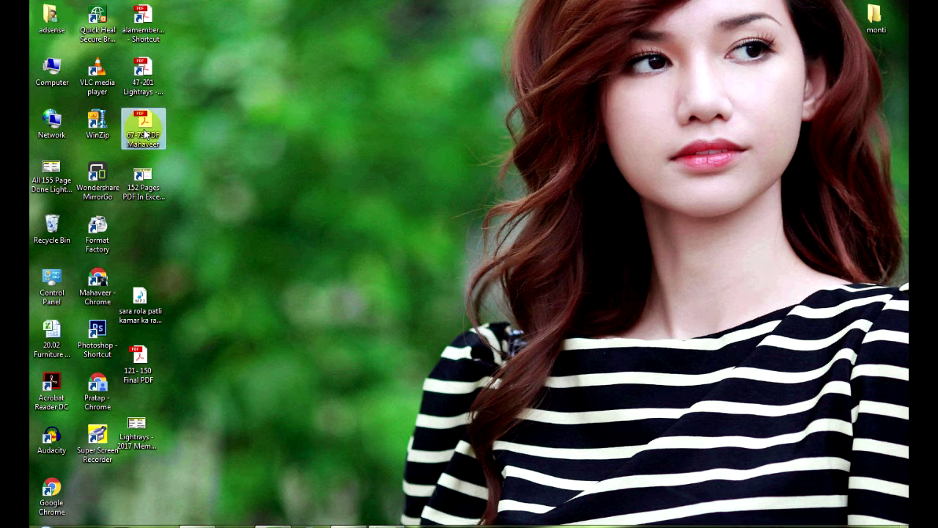
mouse_move(144, 126)
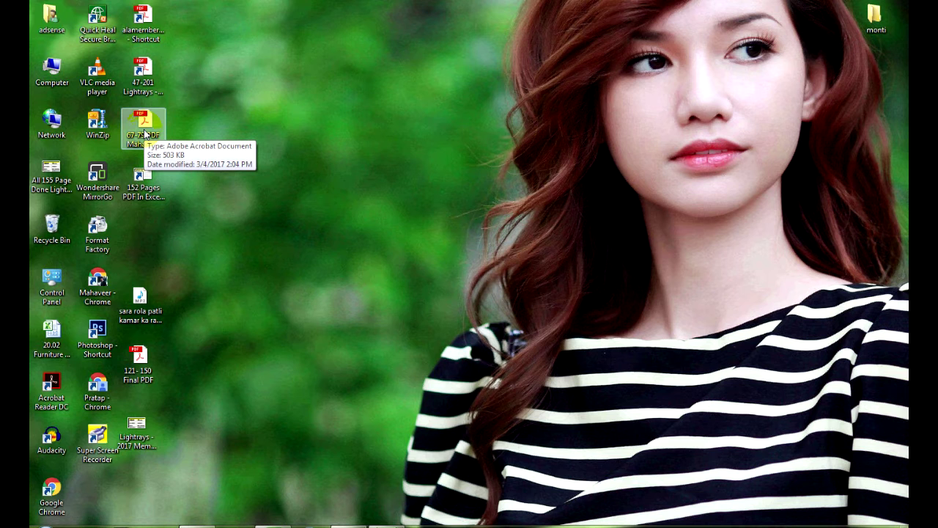
double_click(145, 132)
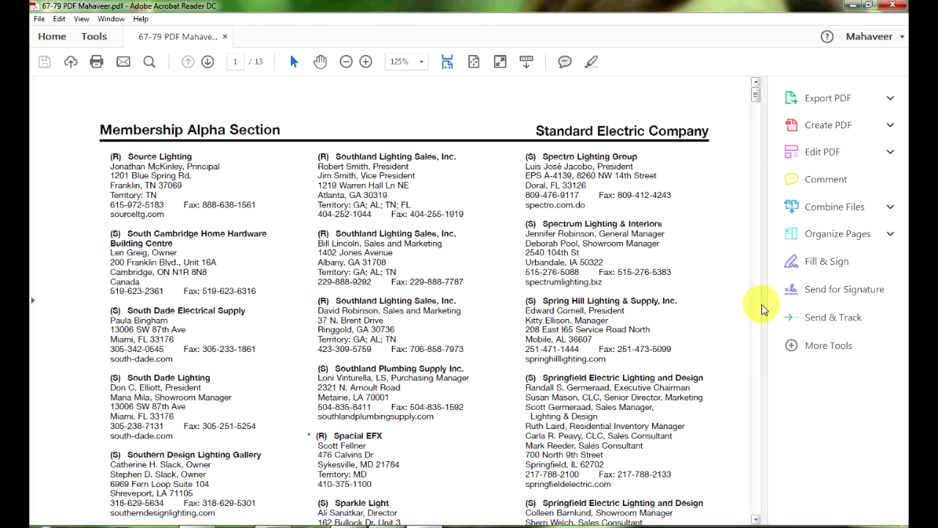
- Collapse the Tools pane and zoom the directory page to 300%
left_click(764, 300)
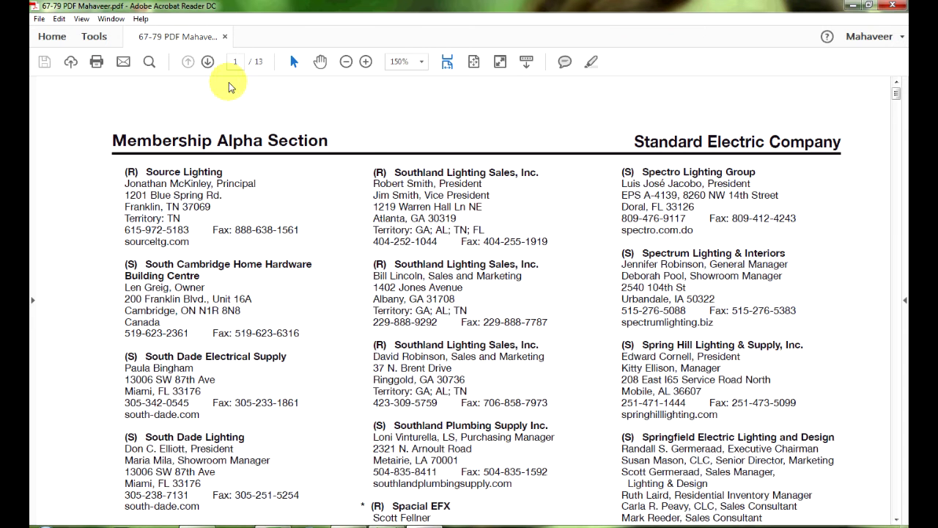
left_click(366, 62)
left_click(366, 62)
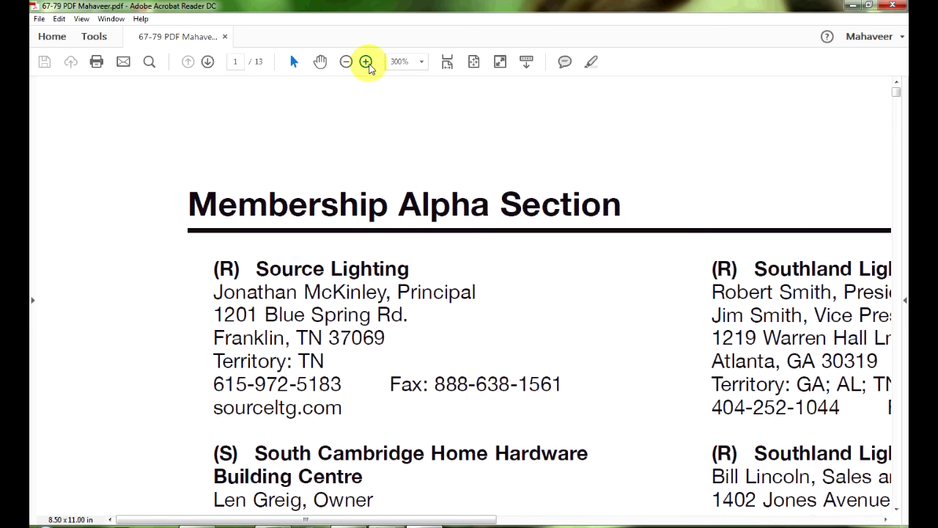
- Try selecting directory text, clear the selection, and zoom back out to 150%
scroll(380, 191, "down", 1)
left_click_drag(257, 239, 467, 355)
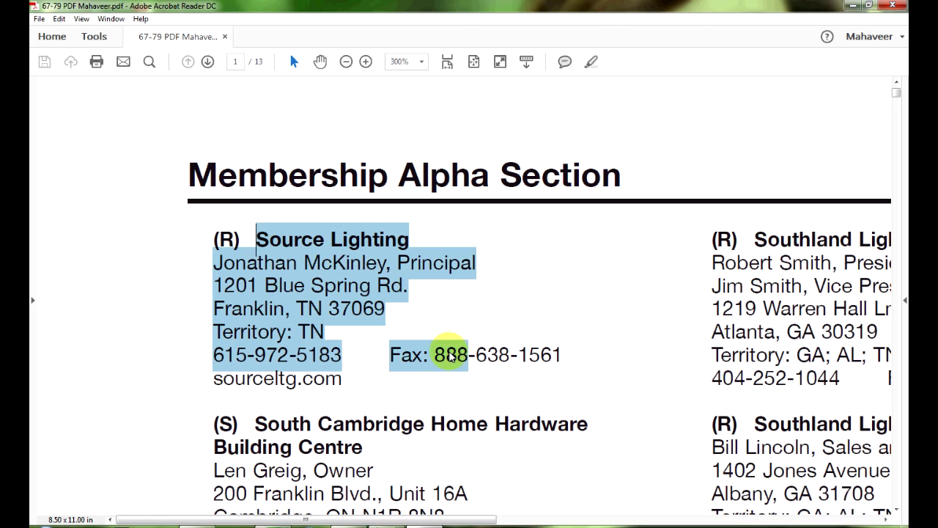
scroll(466, 312, "down", 4)
left_click_drag(257, 191, 517, 335)
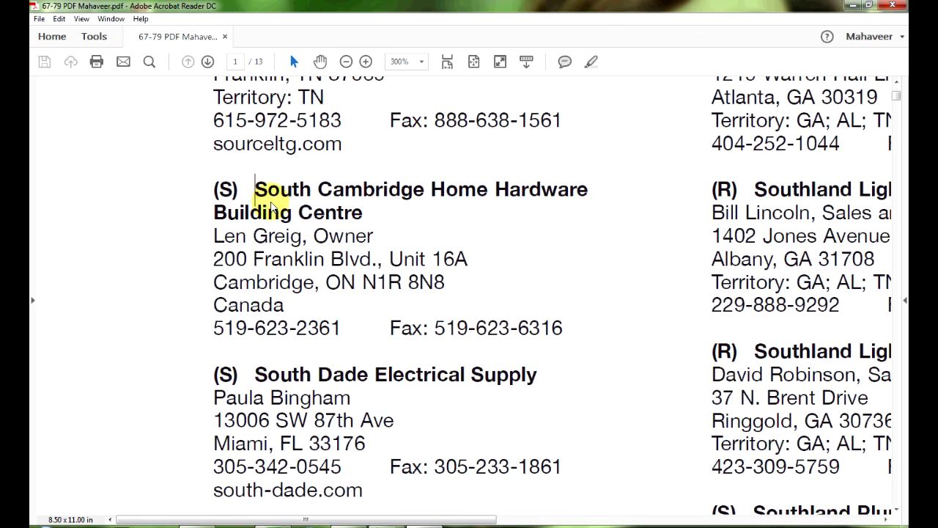
scroll(427, 280, "up", 5)
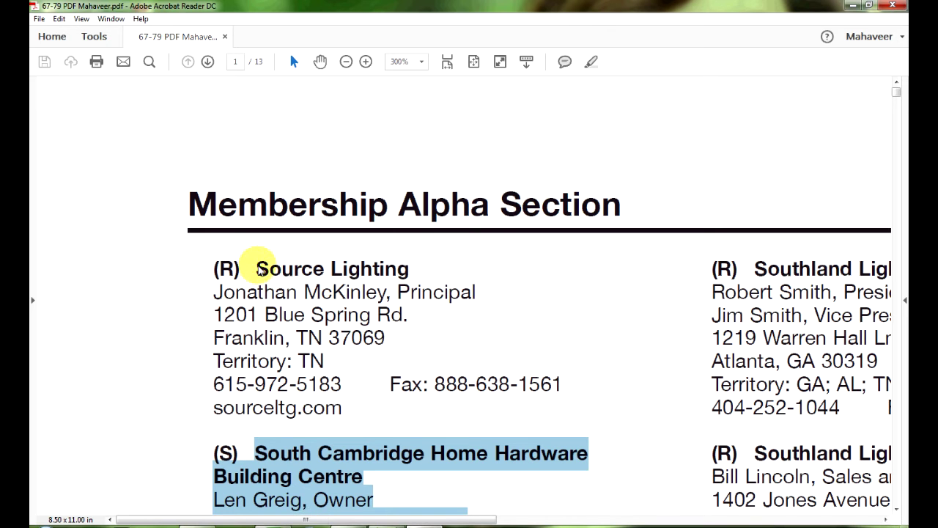
left_click_drag(255, 269, 271, 268)
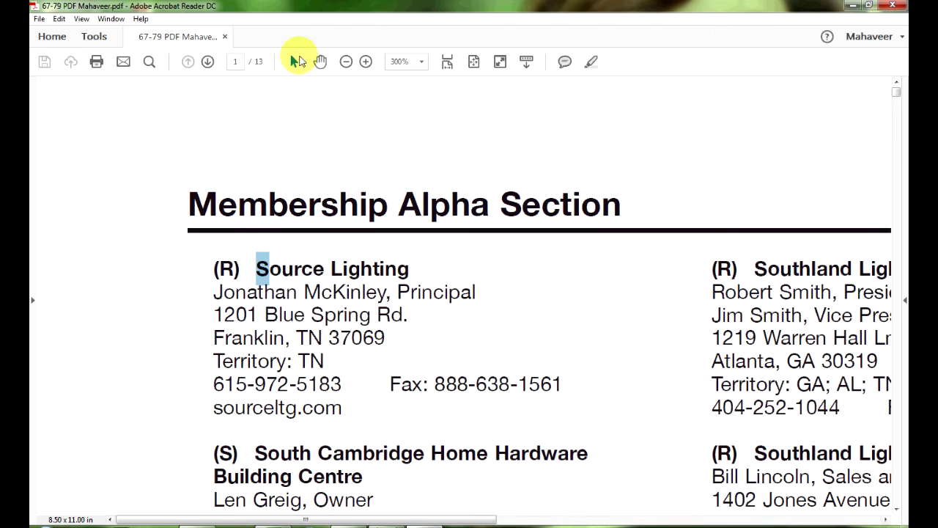
left_click(346, 62)
left_click(346, 62)
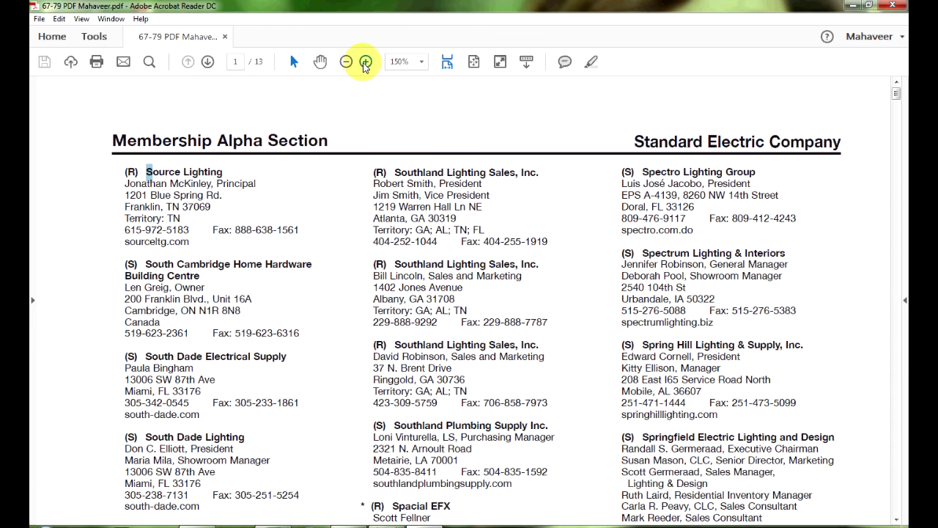
- Zoom to 300% and select Source Lighting's name, contact line, street address and city
left_click(366, 62)
left_click(365, 62)
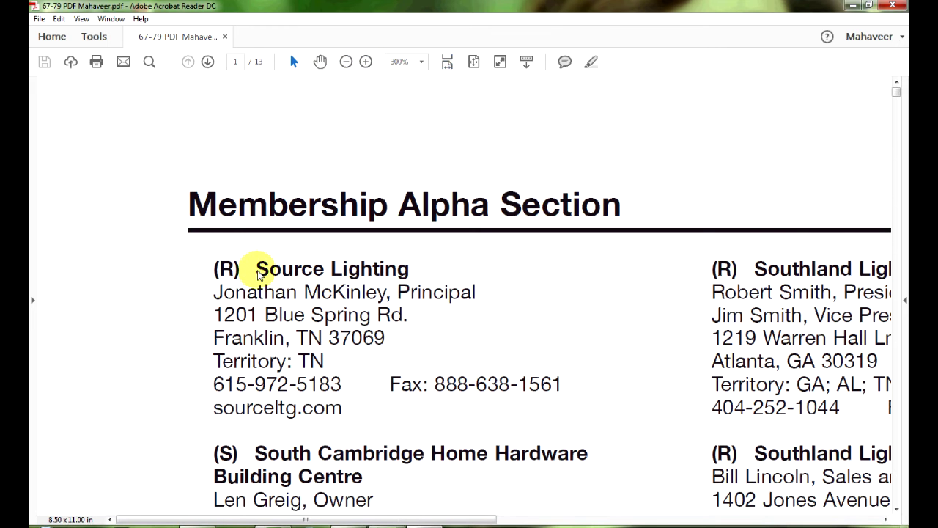
left_click_drag(256, 269, 406, 266)
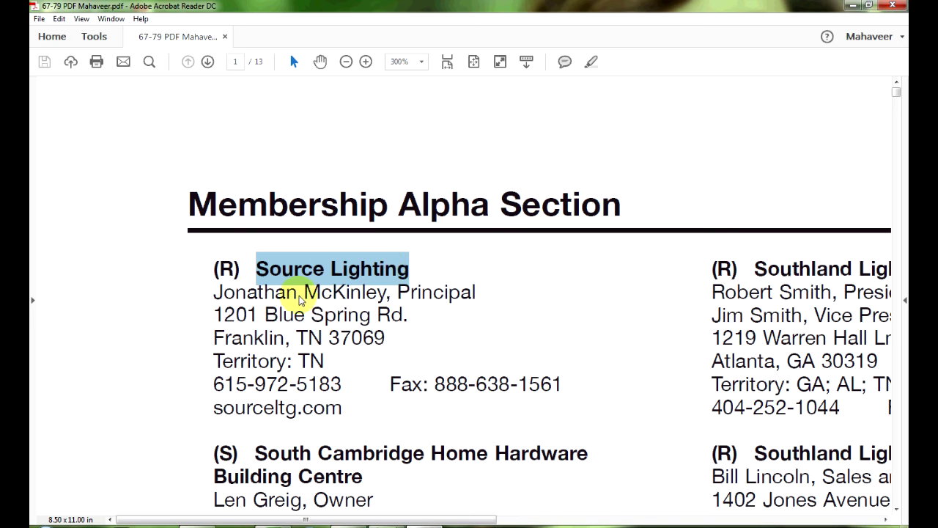
left_click_drag(214, 295, 463, 299)
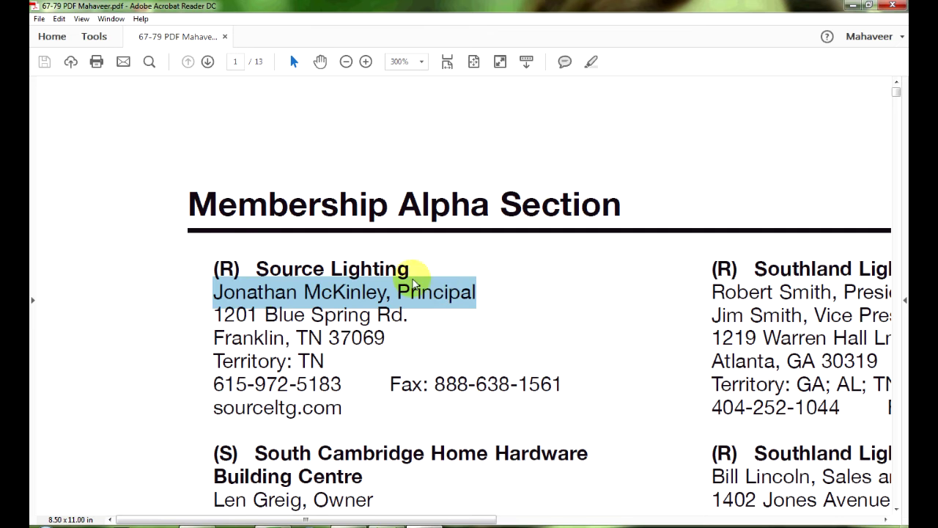
left_click_drag(205, 317, 408, 316)
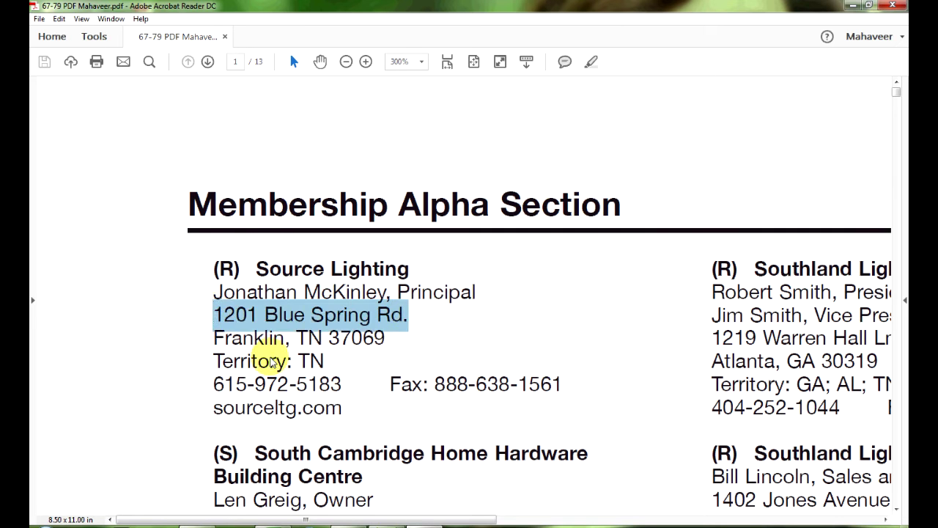
double_click(217, 339)
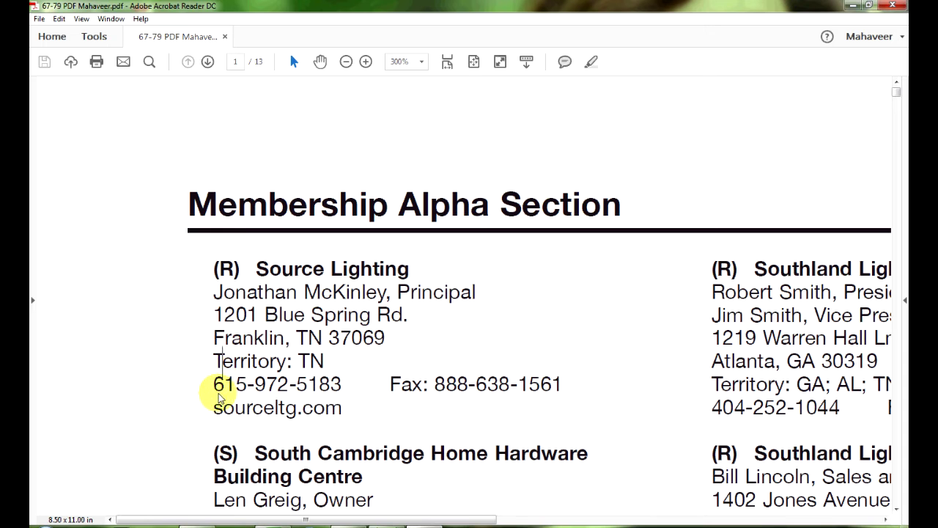
left_click_drag(213, 385, 347, 390)
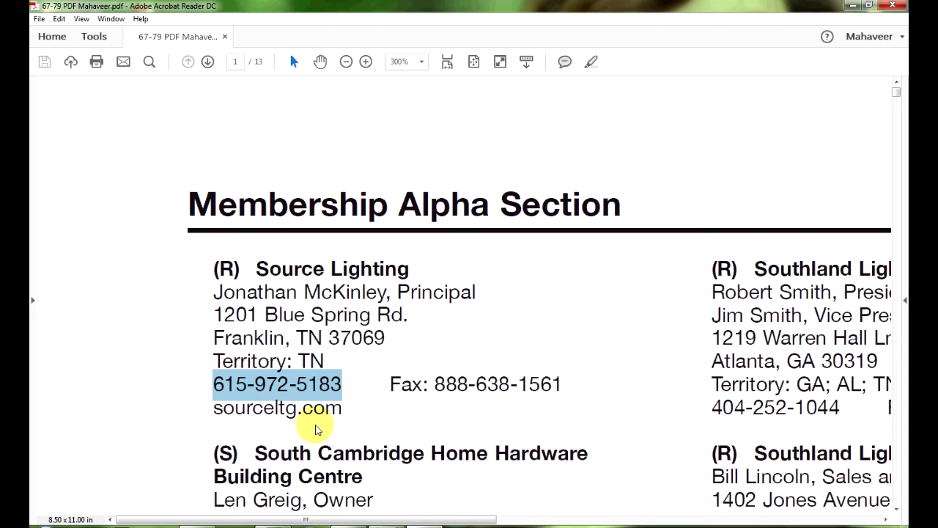
mouse_move(435, 386)
left_mouse_down()
mouse_move(684, 382)
mouse_move(589, 391)
left_mouse_up()
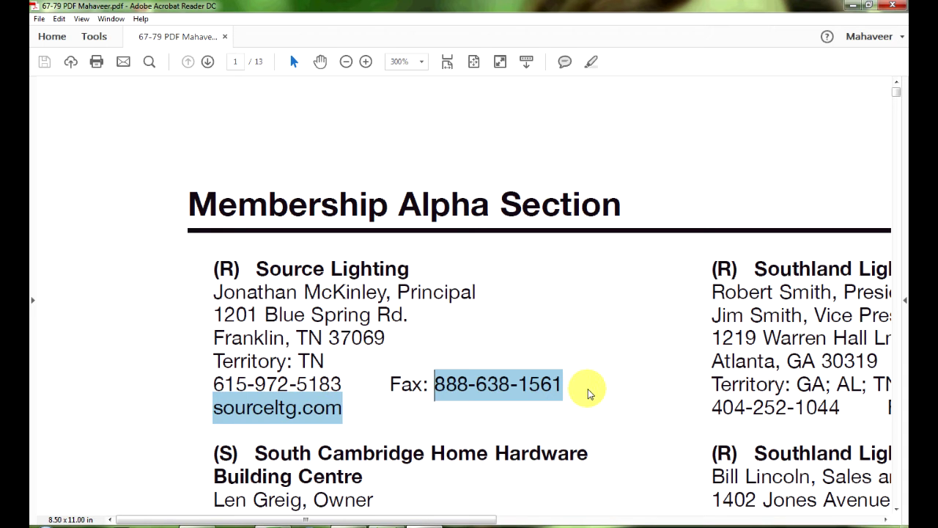
left_click_drag(214, 411, 356, 412)
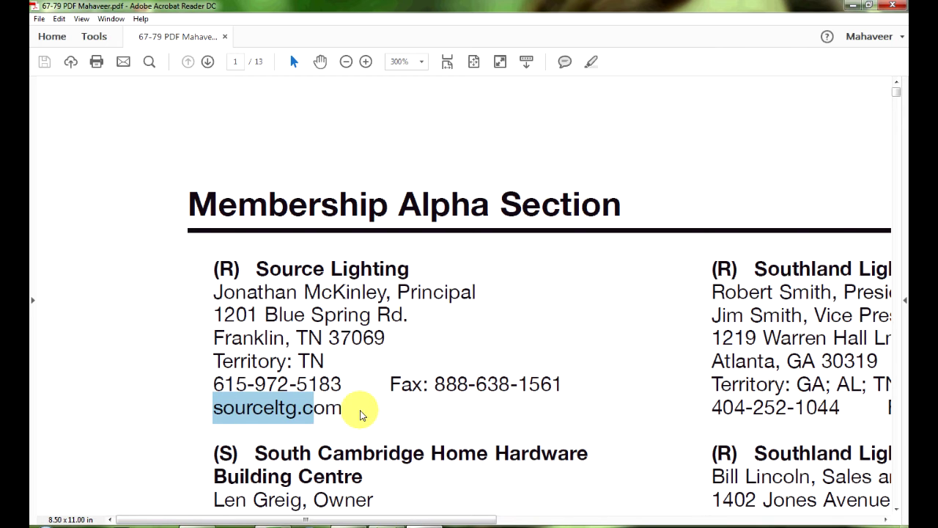
left_click_drag(257, 269, 409, 266)
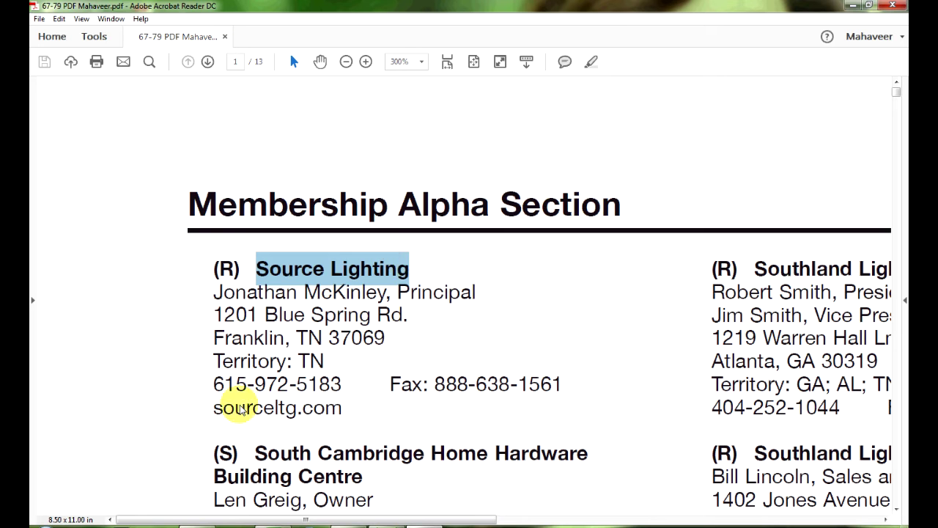
left_click_drag(214, 408, 337, 415)
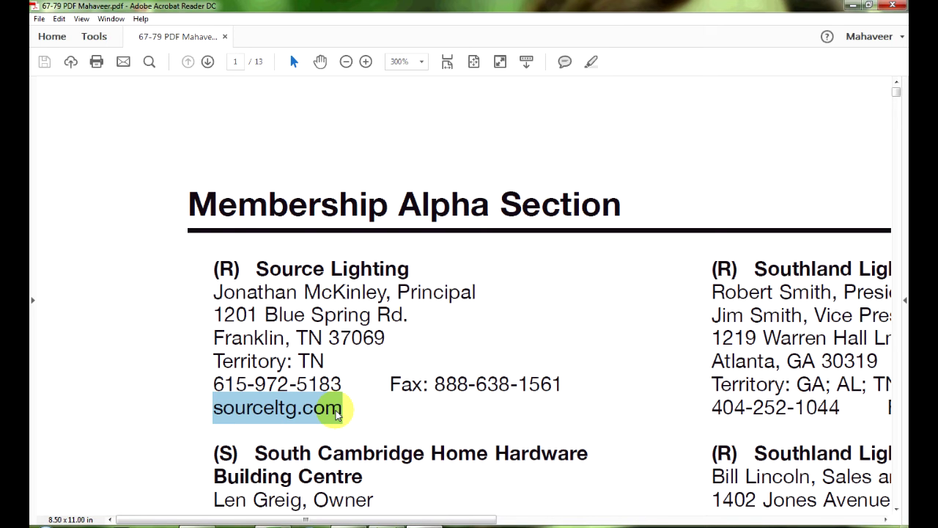
left_click(443, 416)
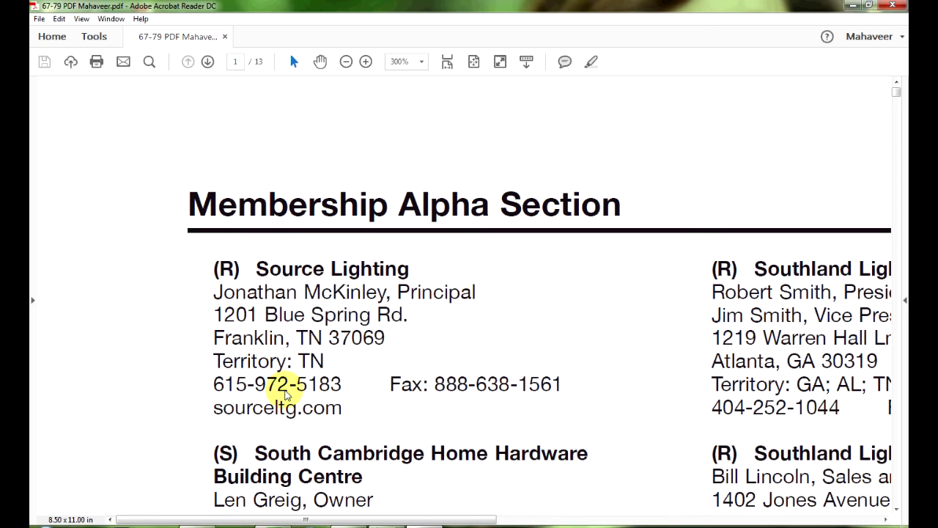
left_click_drag(341, 408, 214, 414)
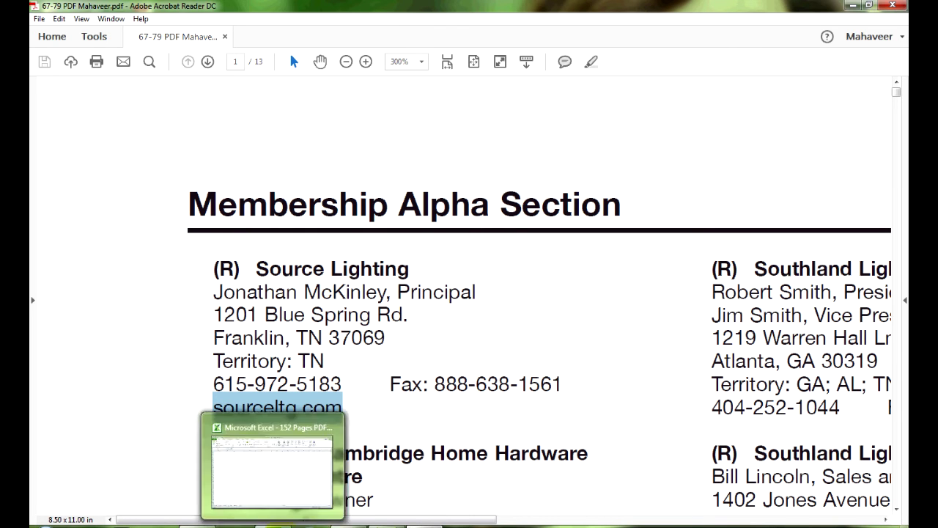
key("alt+Tab")
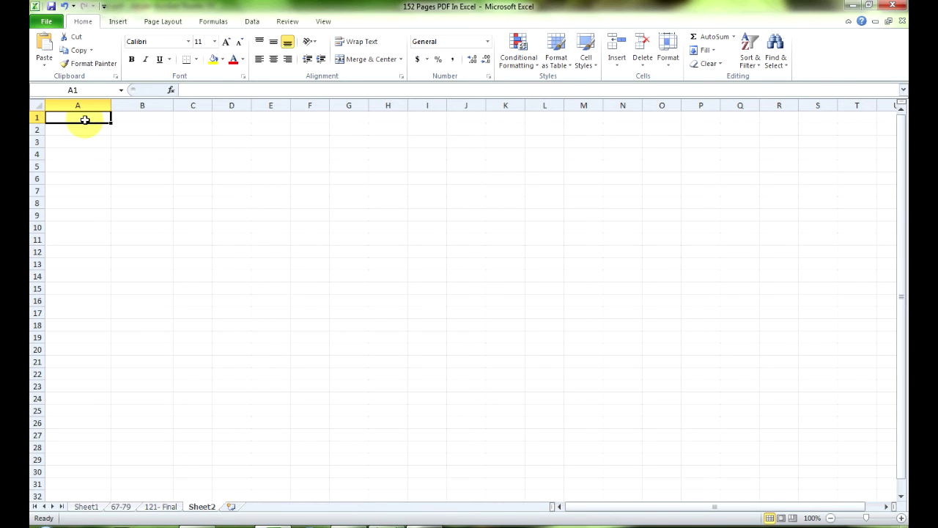
- Enter headers Company Name, address (corrected from 'Adress') and State in A1:C1
type("Com")
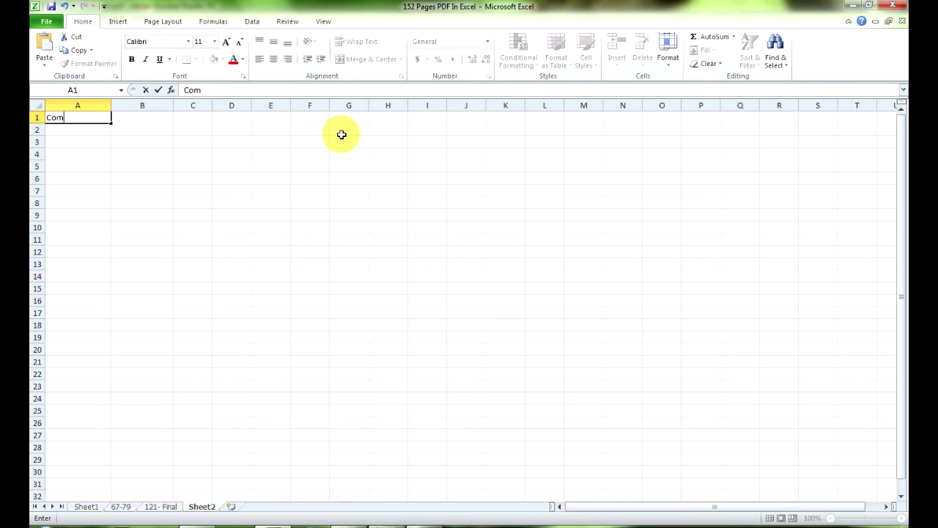
type("pany Name")
key("Tab")
type("Adress")
key("Tab")
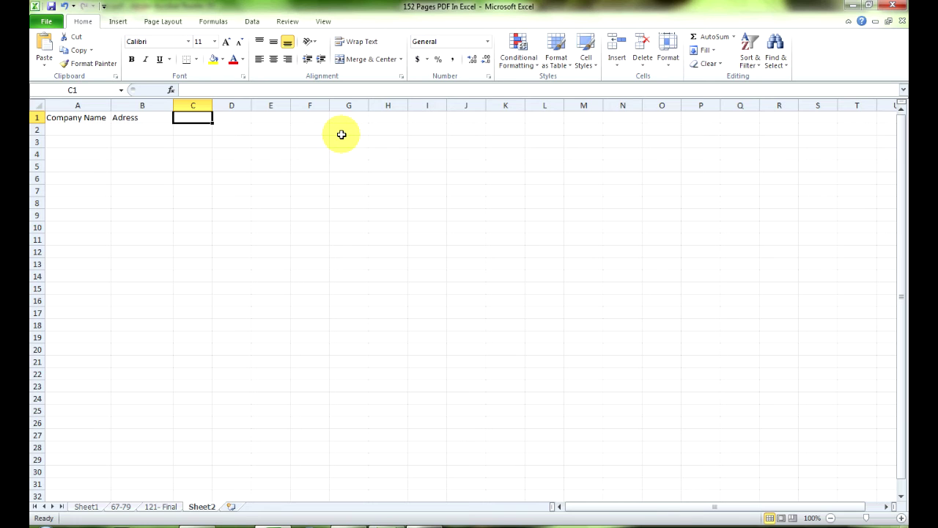
key("Left")
type("address")
key("Tab")
type("State")
key("Tab")
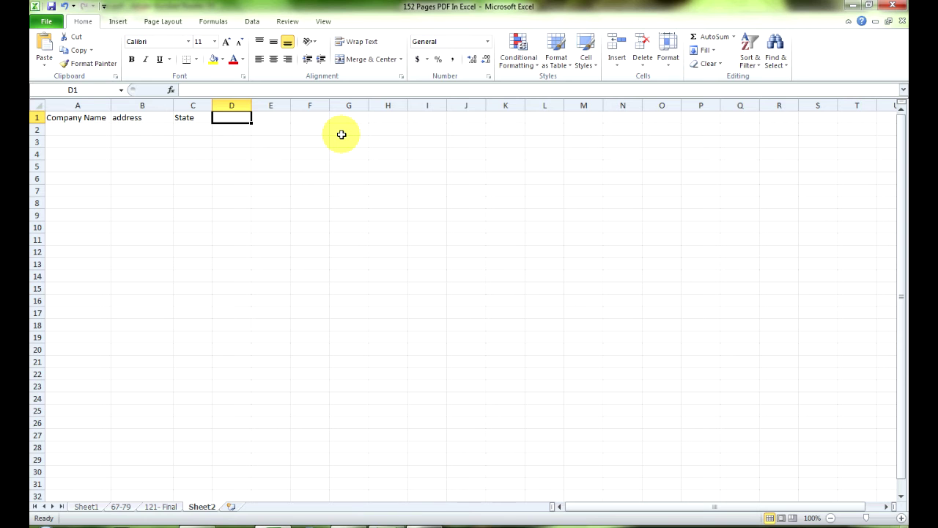
- Enter headers Phone Number, Fax Number, Website and Email in D1:G1
type("Phone Num")
type("ber")
key("Tab")
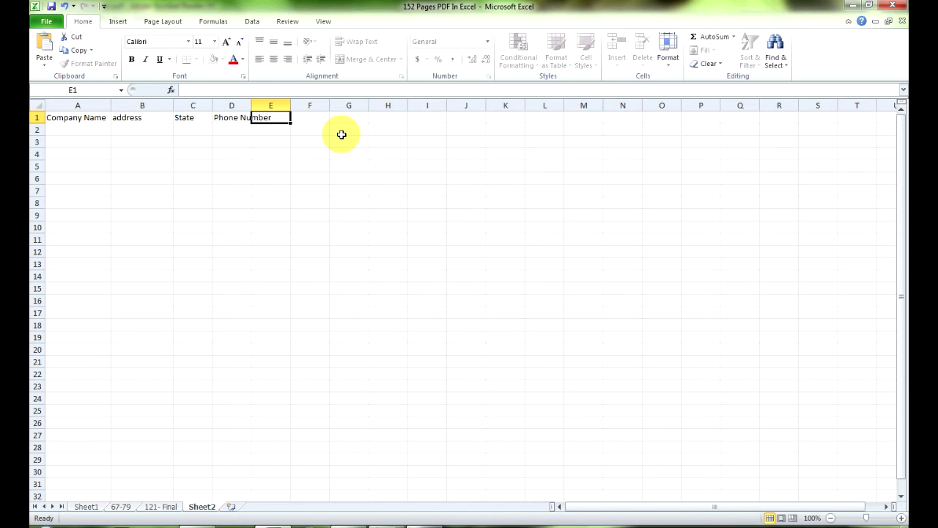
type("Fax Number")
key("Tab")
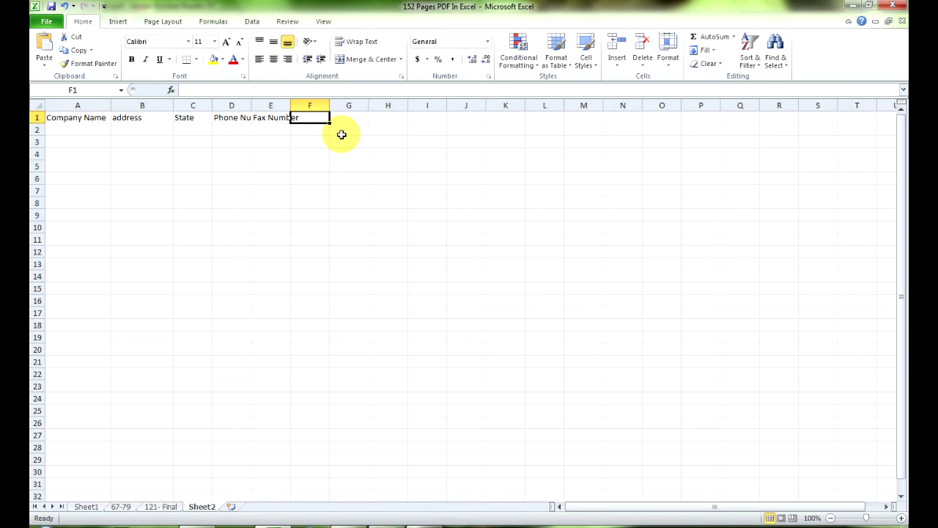
type("Website")
key("Tab")
type("EWmail")
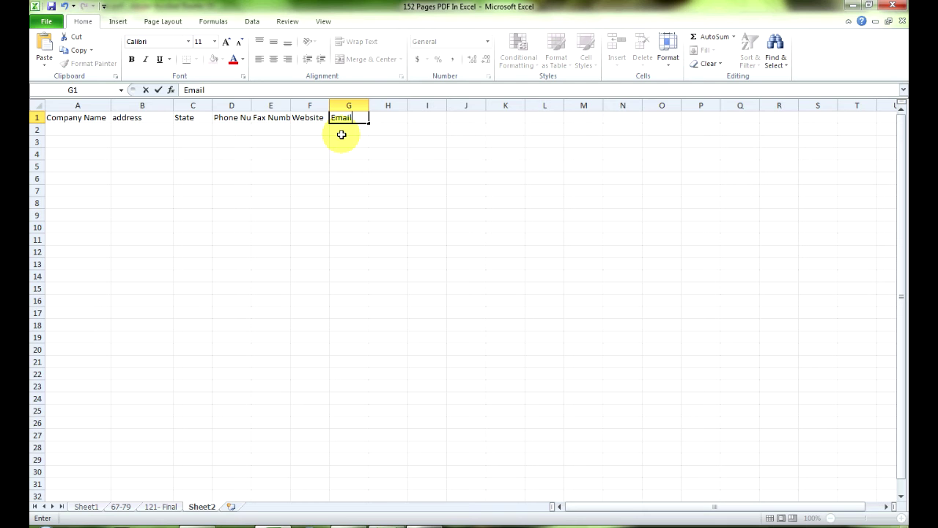
key("Tab")
- Fill A1:G1 yellow and widen columns C and D, then return to the PDF
left_click_drag(46, 119, 336, 117)
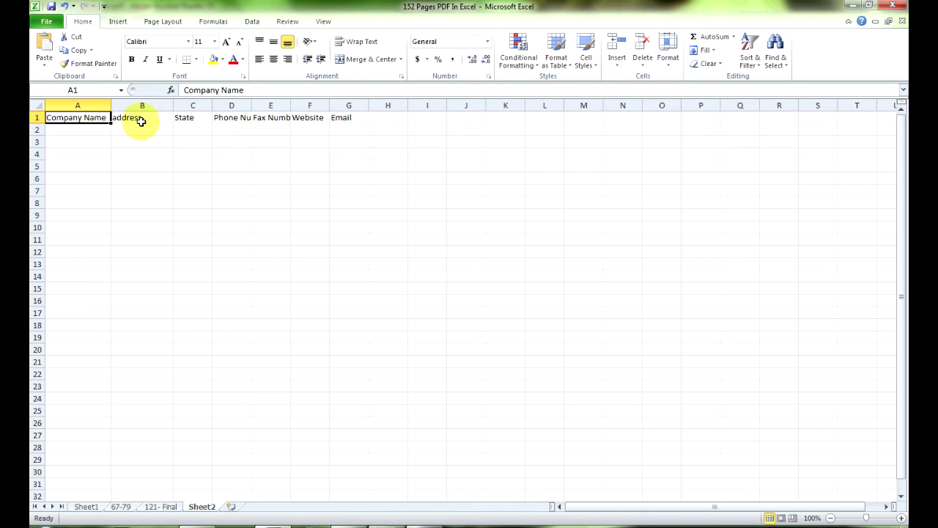
left_click(213, 59)
left_click(322, 152)
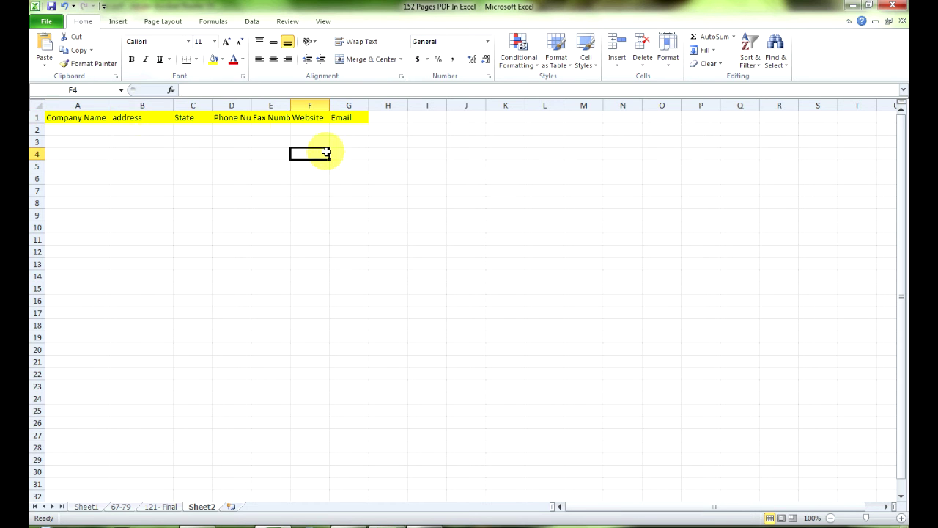
left_click_drag(212, 105, 463, 105)
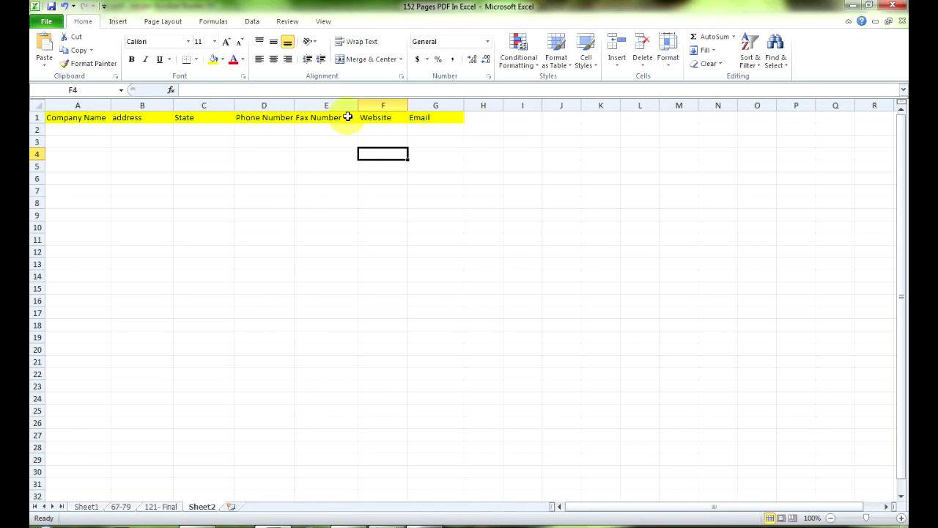
left_click_drag(294, 105, 307, 105)
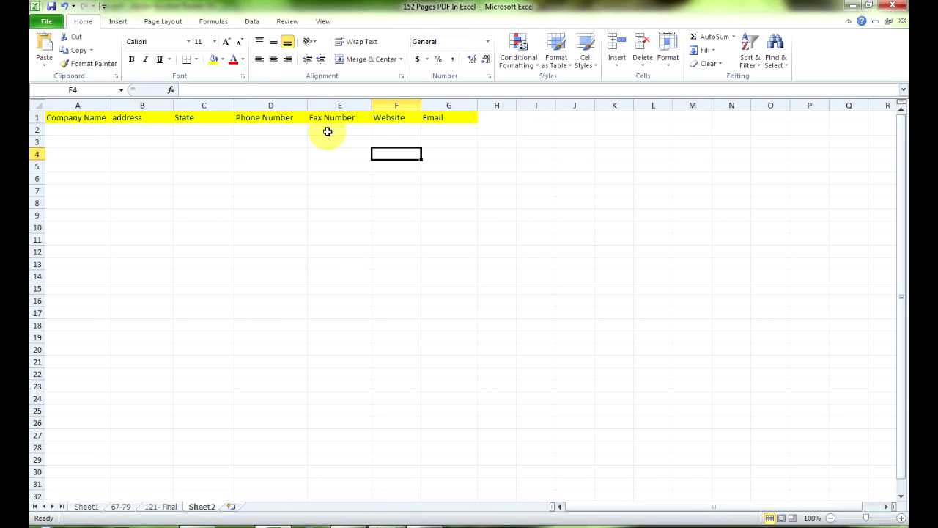
left_click(77, 120)
key("alt+Tab")
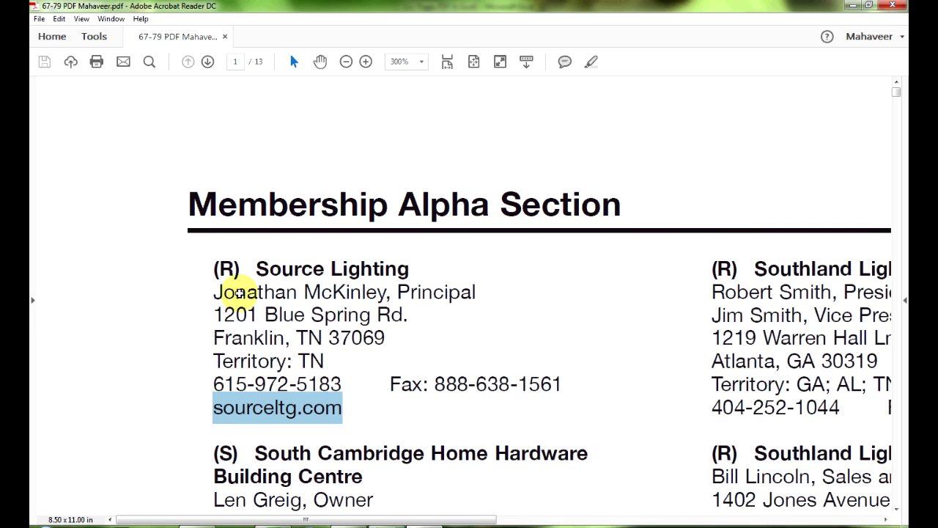
- Paste Source Lighting into A2 and street address 1201 Blue Spring Rd. into B2
left_click_drag(256, 271, 415, 267)
key("ctrl+c")
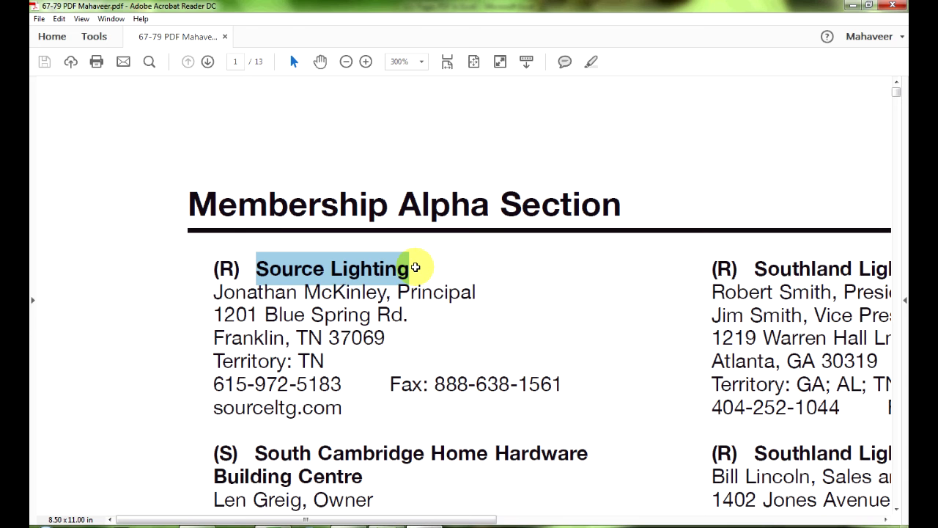
key("alt+Tab")
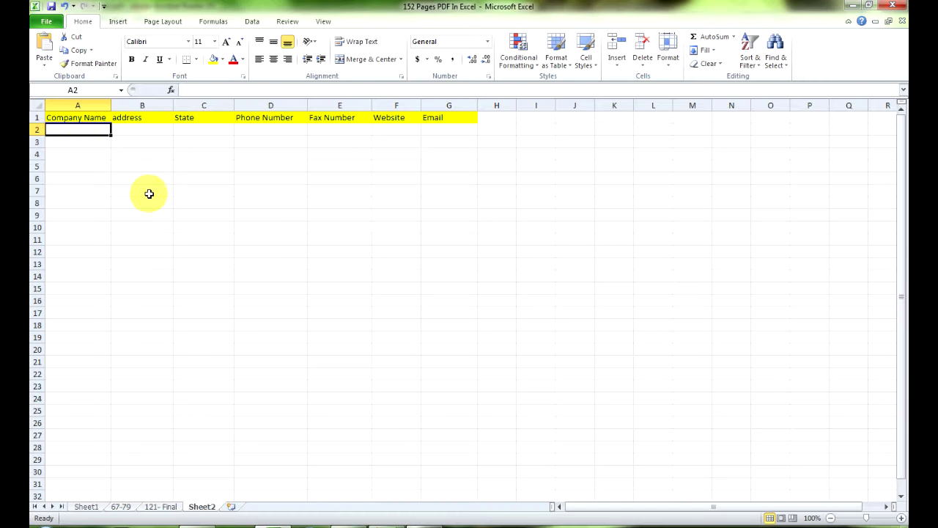
key("ctrl+v")
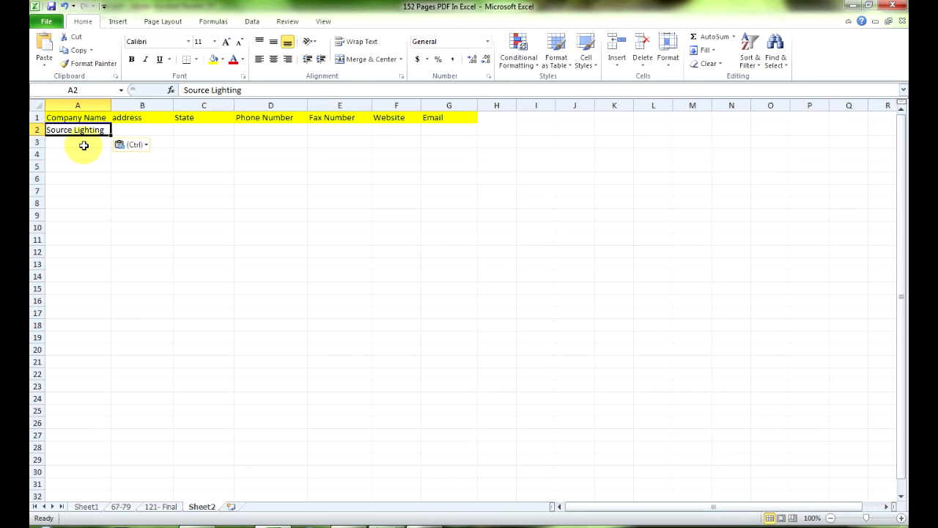
key("alt+Tab")
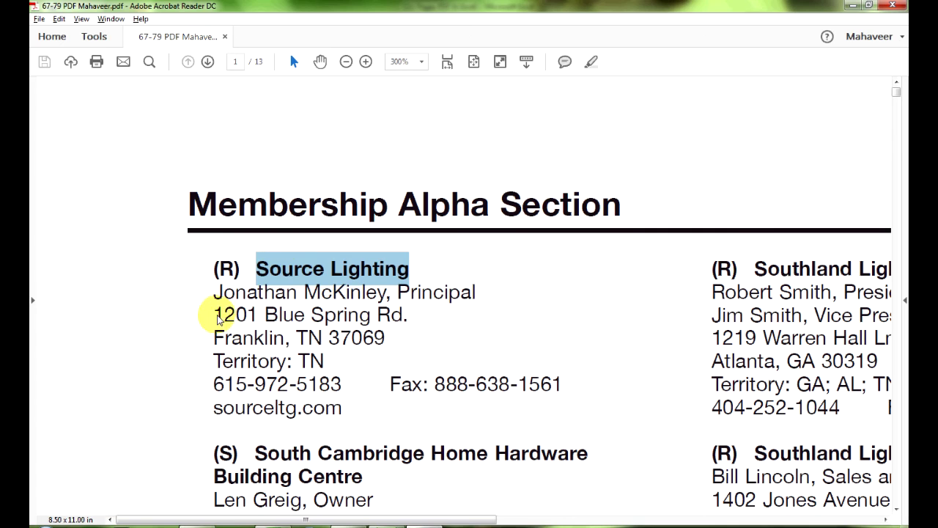
left_click_drag(213, 315, 411, 316)
key("ctrl+c")
key("alt+Tab")
key("ctrl+v")
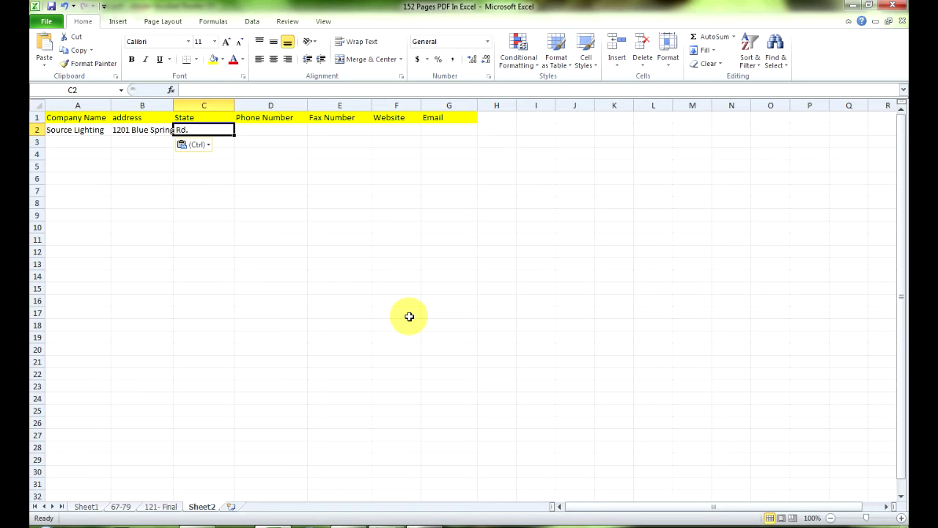
key("alt+Tab")
mouse_move(215, 339)
left_mouse_down()
mouse_move(279, 352)
mouse_move(284, 341)
left_mouse_up()
key("ctrl+c")
key("alt+Tab")
key("ctrl+v")
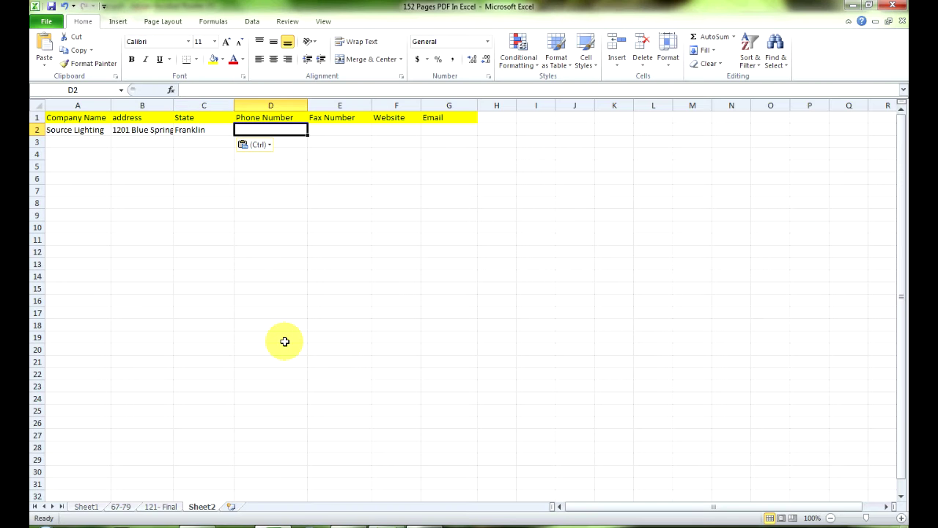
key("alt+Tab")
left_click_drag(213, 384, 339, 395)
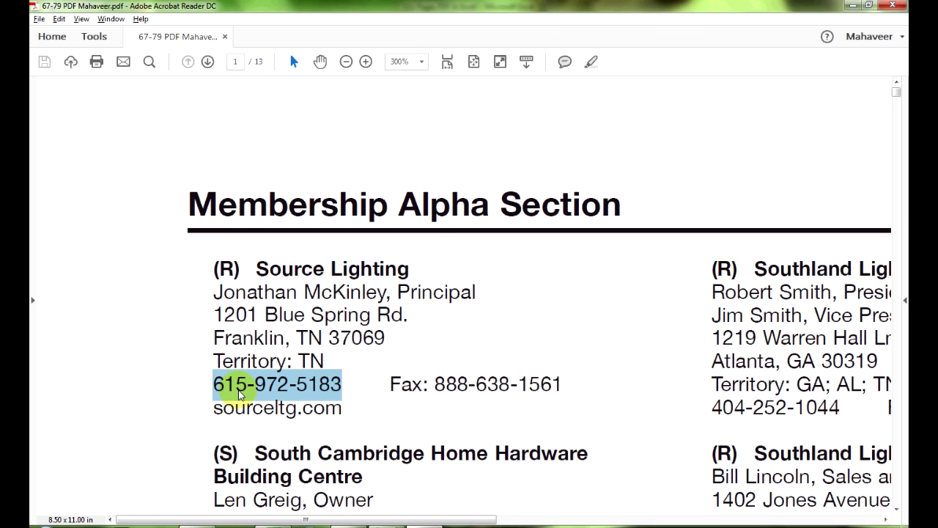
key("ctrl+c")
key("alt+Tab")
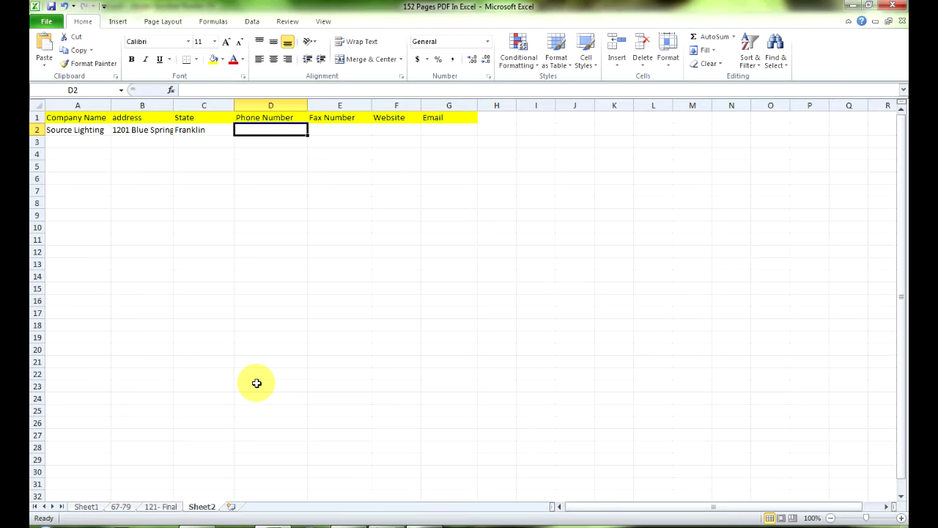
key("ctrl+v")
key("Tab")
key("alt+Tab")
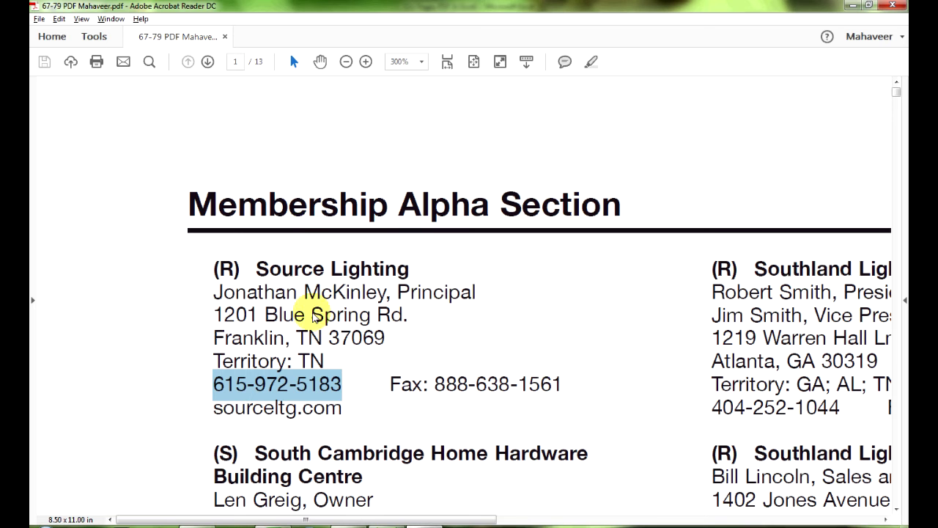
key("alt+Tab")
key("alt+Tab")
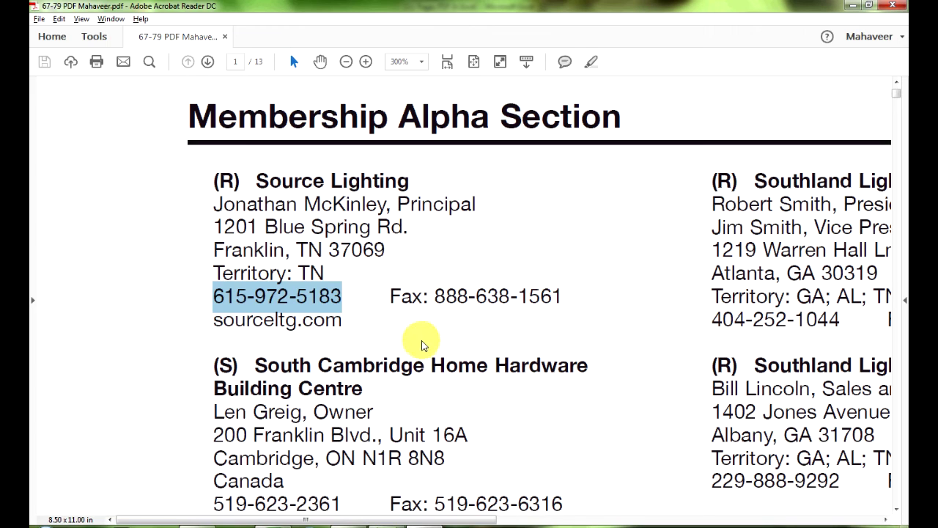
mouse_move(436, 296)
left_mouse_down()
mouse_move(614, 301)
mouse_move(578, 300)
left_mouse_up()
key("ctrl+c")
key("alt+Tab")
key("ctrl+v")
key("Tab")
key("alt+Tab")
- Paste website sourceltg.com into F2 and move to G2
left_click_drag(343, 321, 212, 329)
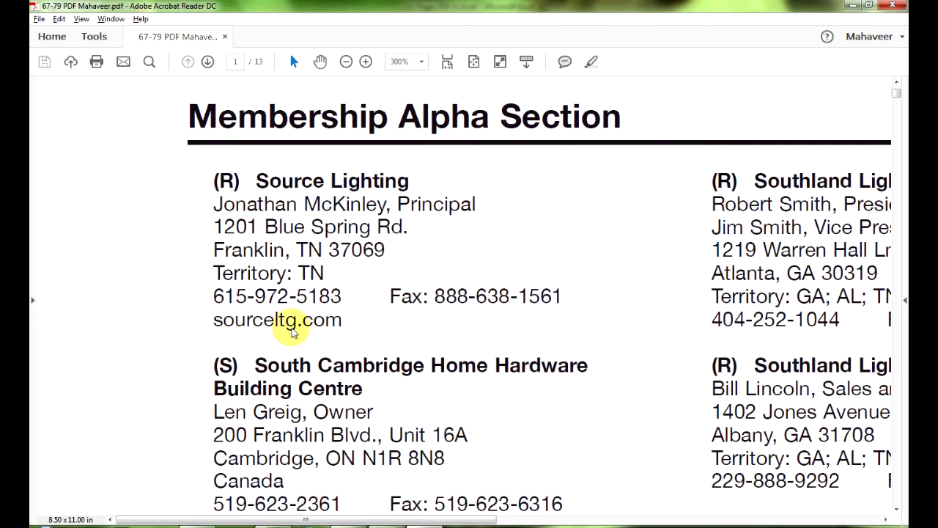
key("ctrl+c")
key("alt+Tab")
key("ctrl+v")
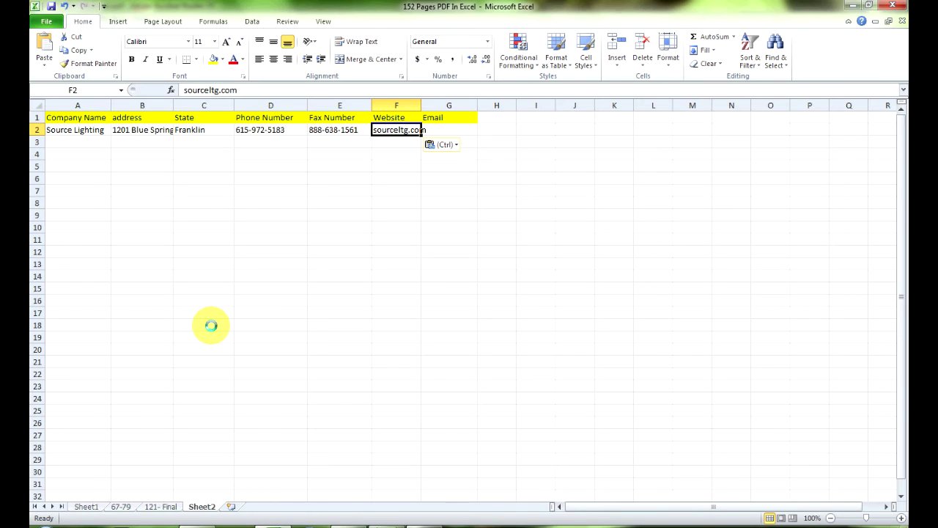
left_click(438, 134)
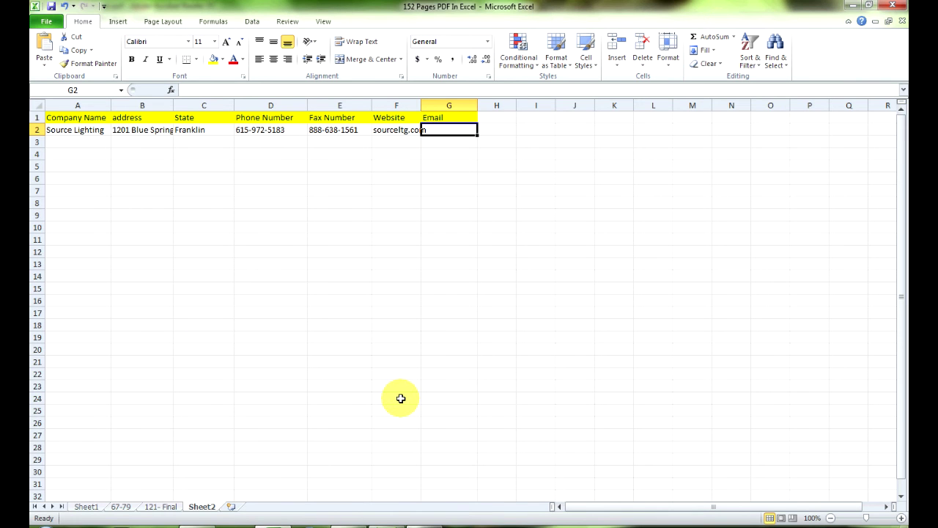
left_click(204, 524)
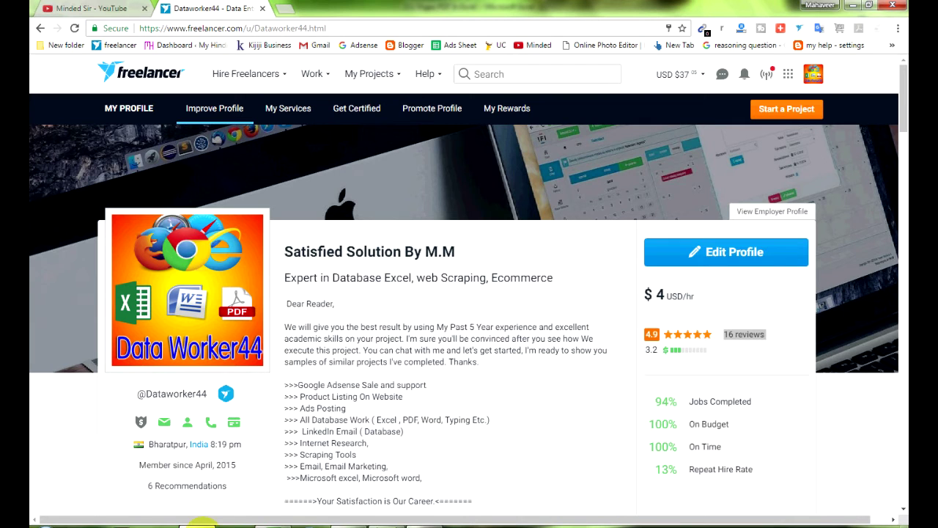
- Copy sourceltg.com from cell F2 and load it in a new Chrome tab
key("alt+Tab")
left_click(400, 129)
key("ctrl+c")
key("alt+Tab")
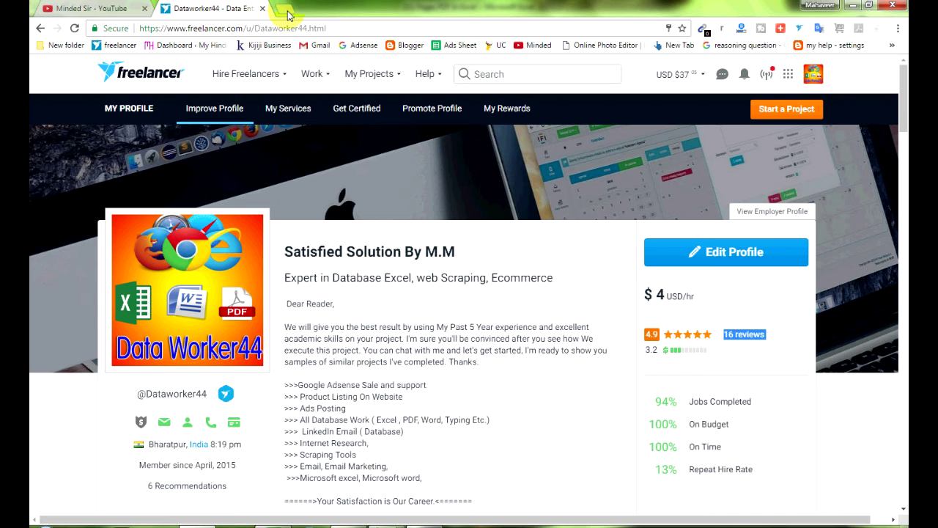
left_click(277, 9)
key("ctrl+v")
key("Return")
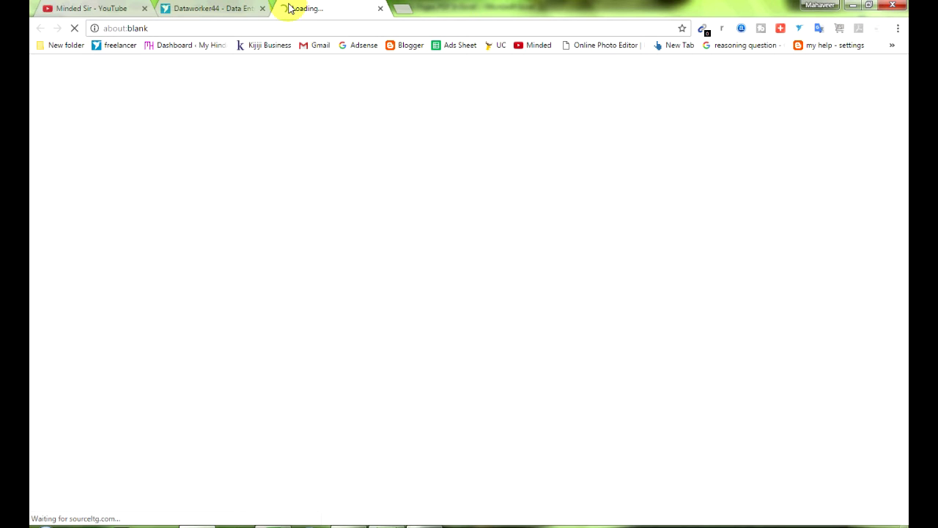
key("alt+Tab")
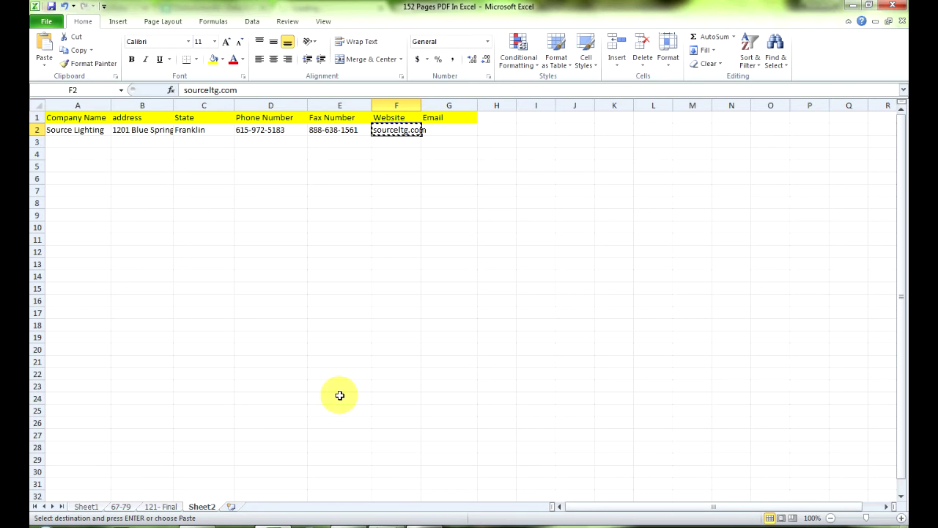
key("alt+Tab")
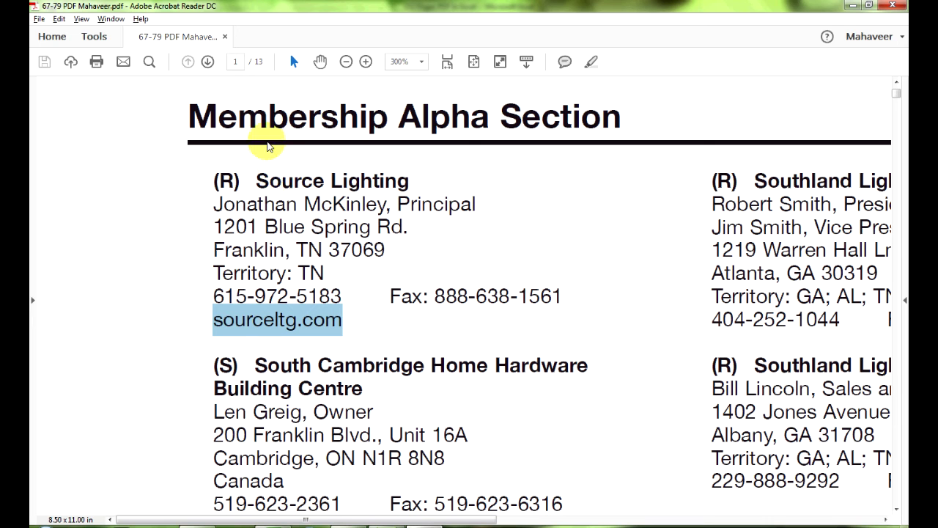
left_click(464, 525)
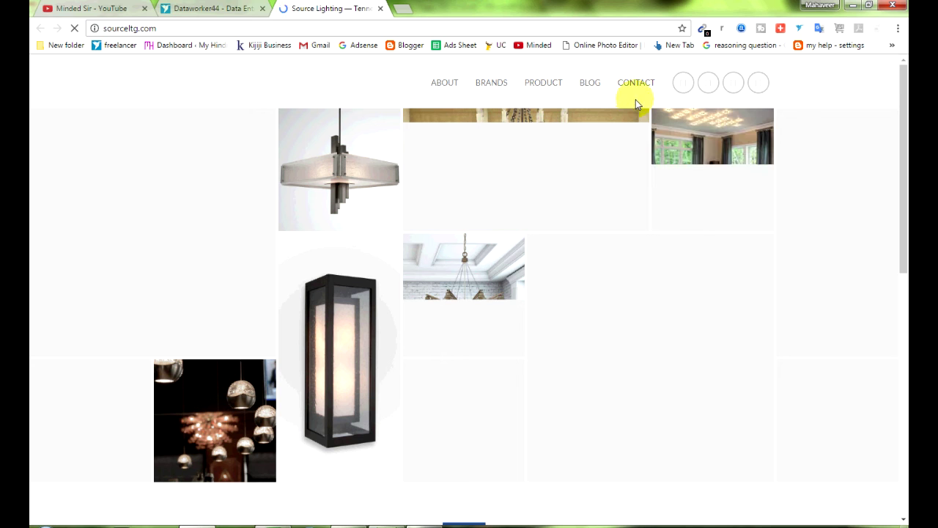
scroll(898, 247, "down", 1)
scroll(898, 247, "down", 5)
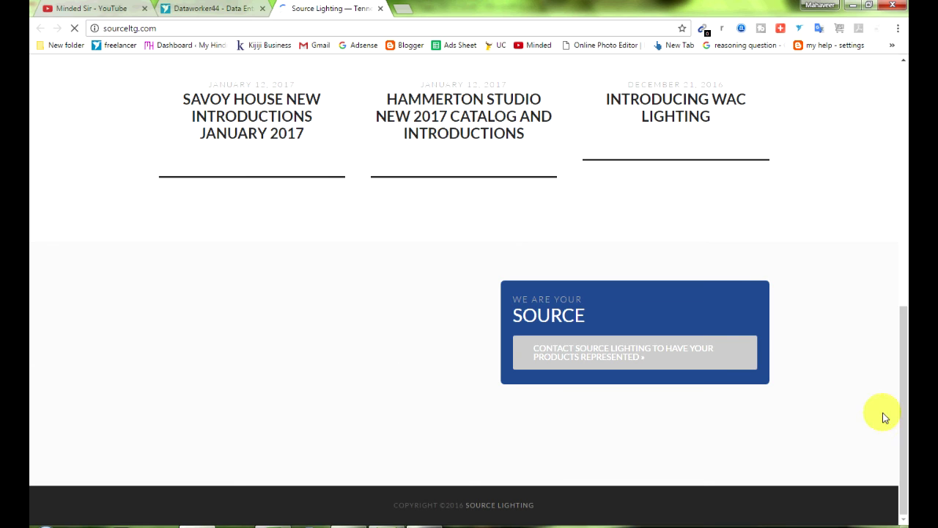
left_click(219, 8)
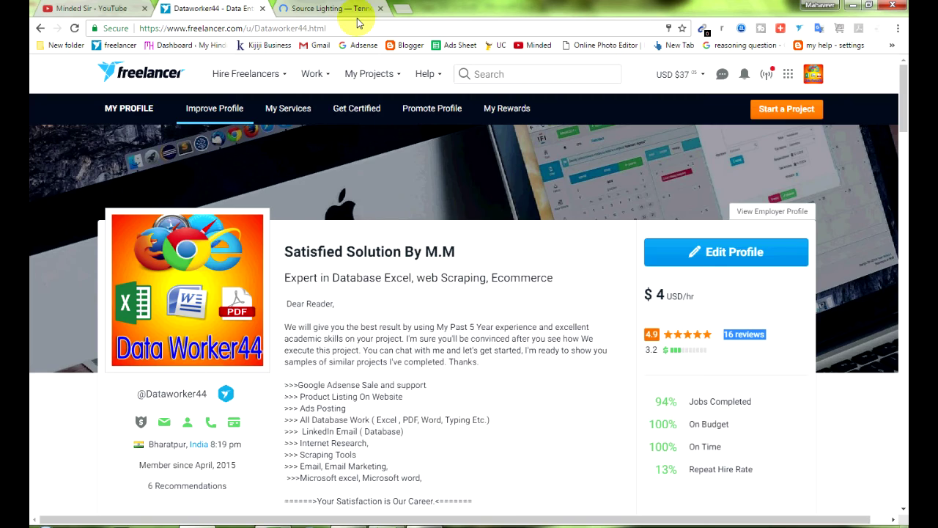
left_click(351, 9)
scroll(390, 189, "up", 5)
scroll(397, 207, "up", 3)
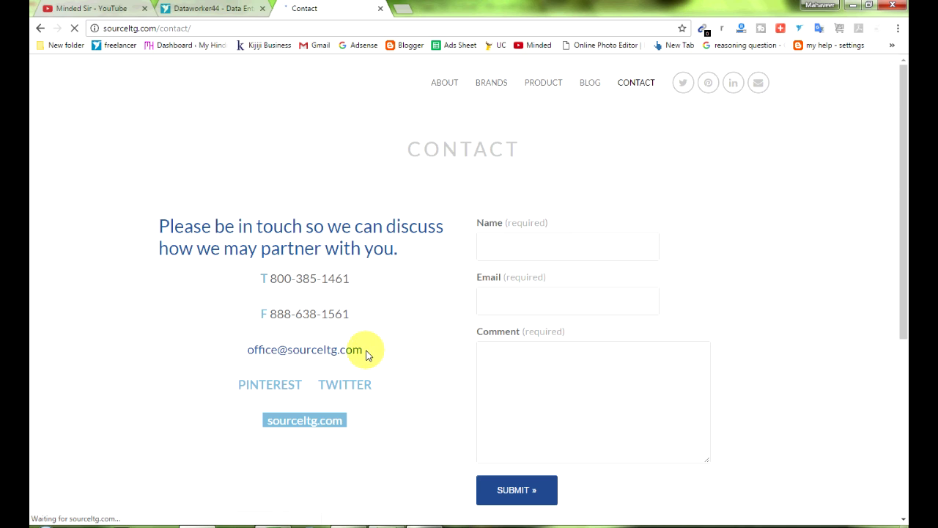
left_click_drag(306, 355, 241, 378)
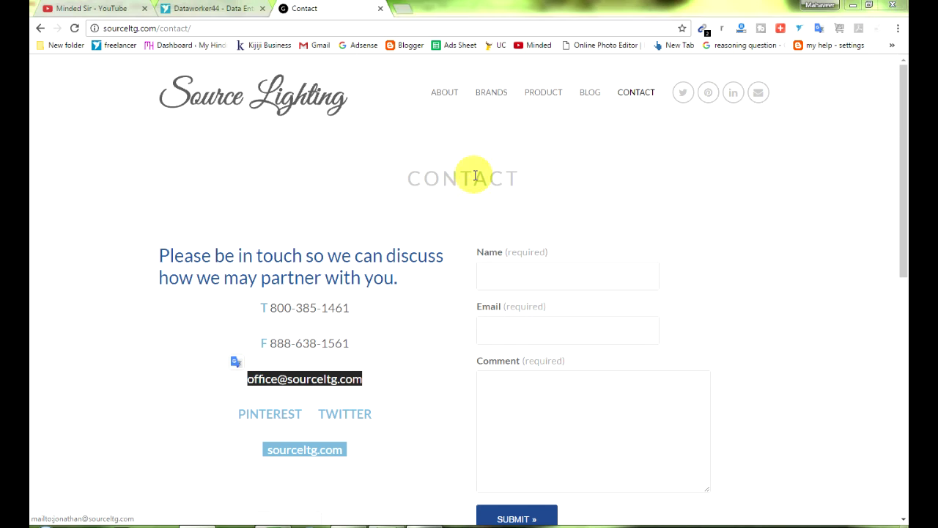
key("alt+Tab")
key("alt+Tab")
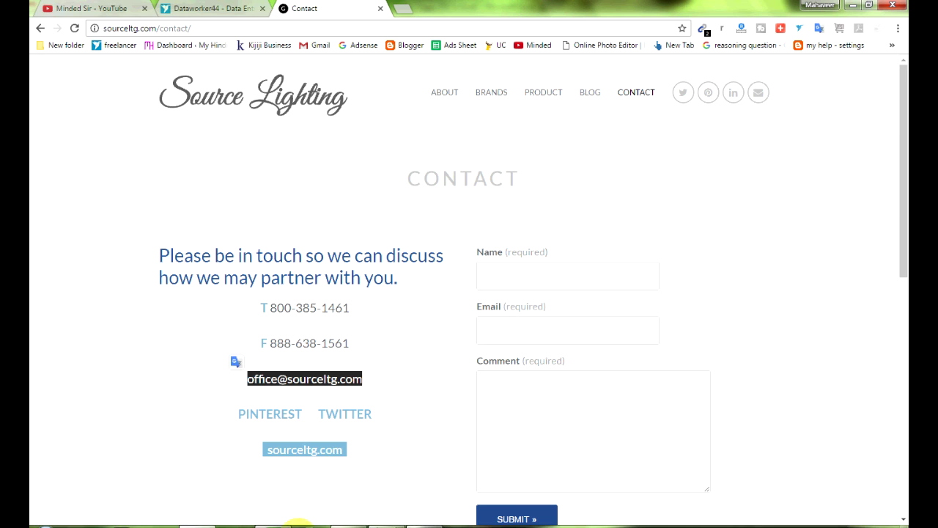
key("alt+Tab")
left_click(458, 129)
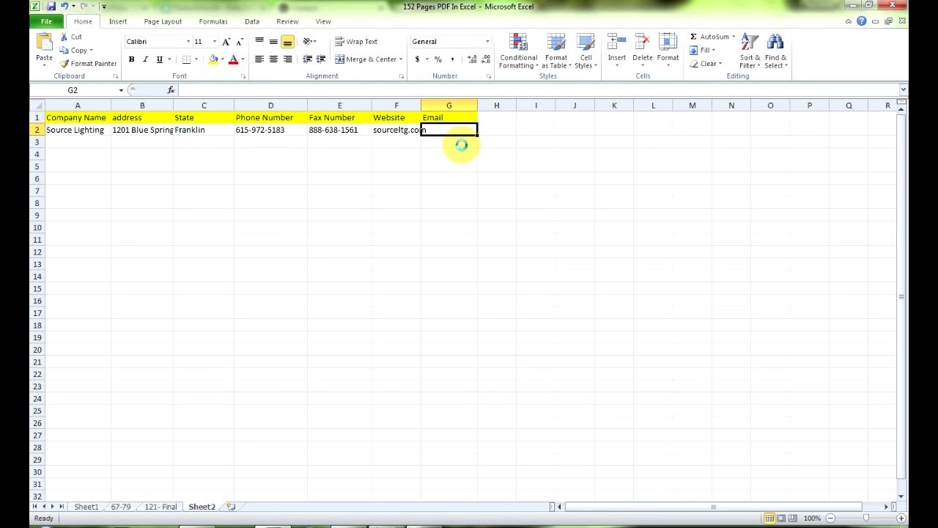
key("ctrl+v")
left_click(474, 179)
key("Escape")
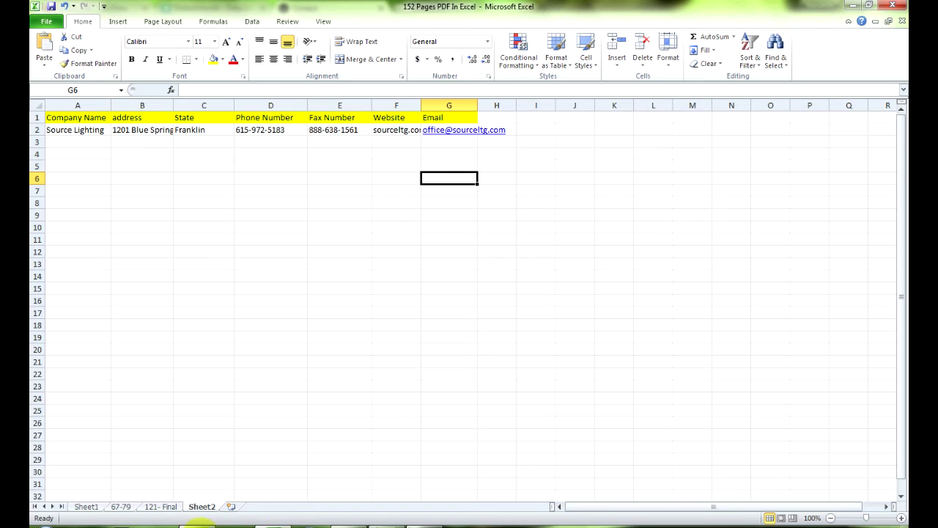
left_click(202, 525)
scroll(289, 296, "down", 4)
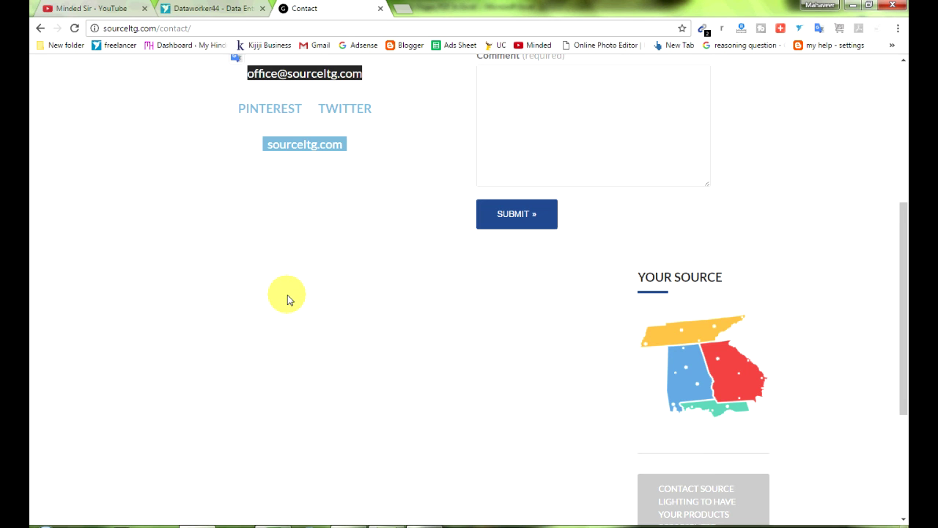
scroll(286, 297, "up", 4)
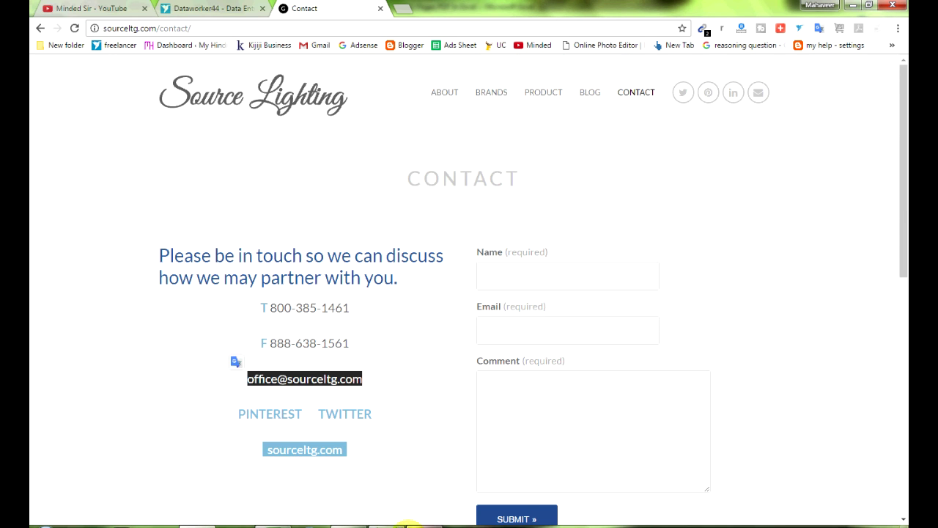
left_click(411, 523)
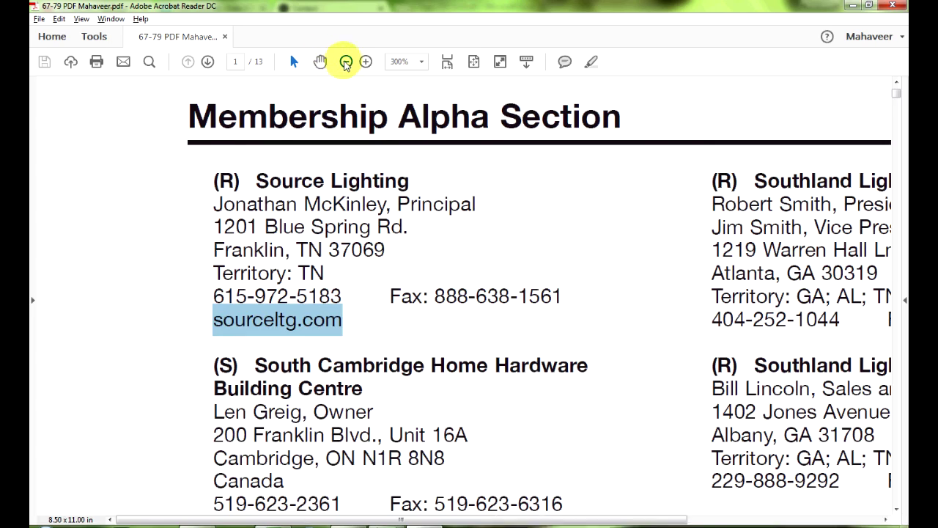
- Zoom the PDF out to 125% and scroll to page 2, then show the Freelancer profile
left_click(345, 62)
left_click(346, 62)
left_click(346, 61)
scroll(636, 242, "down", 5)
scroll(636, 246, "down", 5)
scroll(637, 253, "down", 5)
scroll(636, 256, "down", 3)
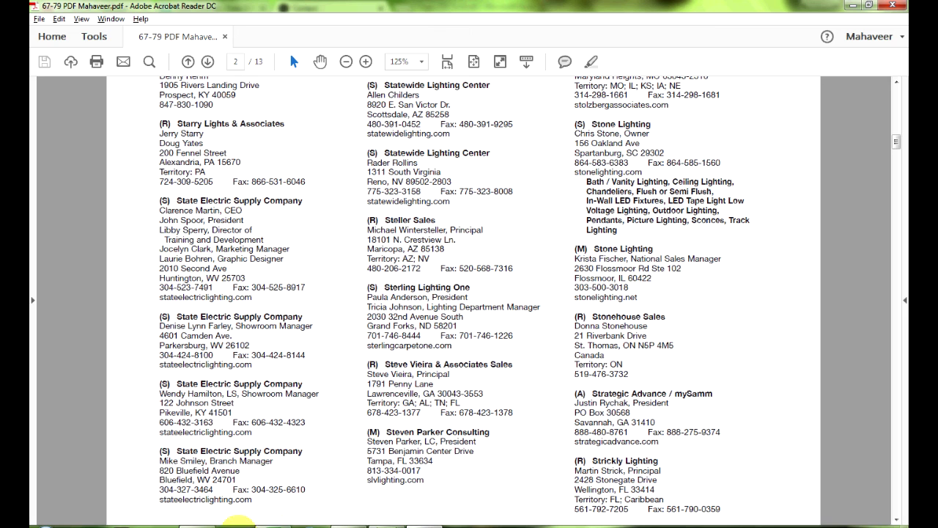
left_click(204, 525)
left_click(207, 8)
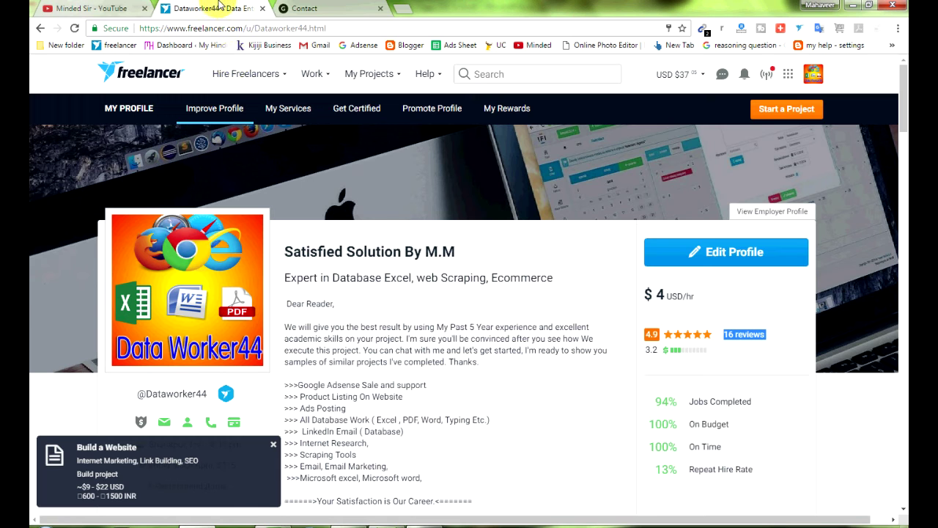
mouse_move(247, 74)
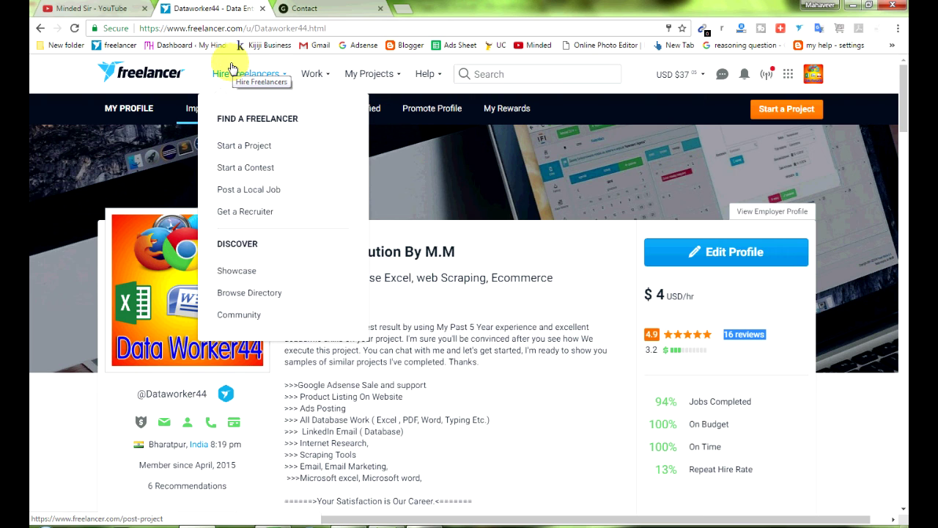
- Check Freelancer.com messages and notifications, then scroll through the new-projects feed
left_click(722, 76)
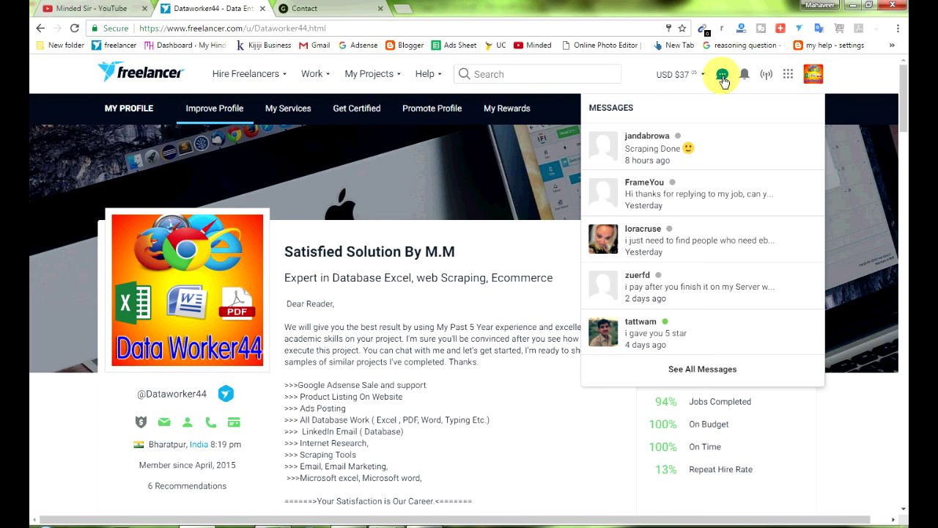
left_click(744, 75)
left_click(767, 76)
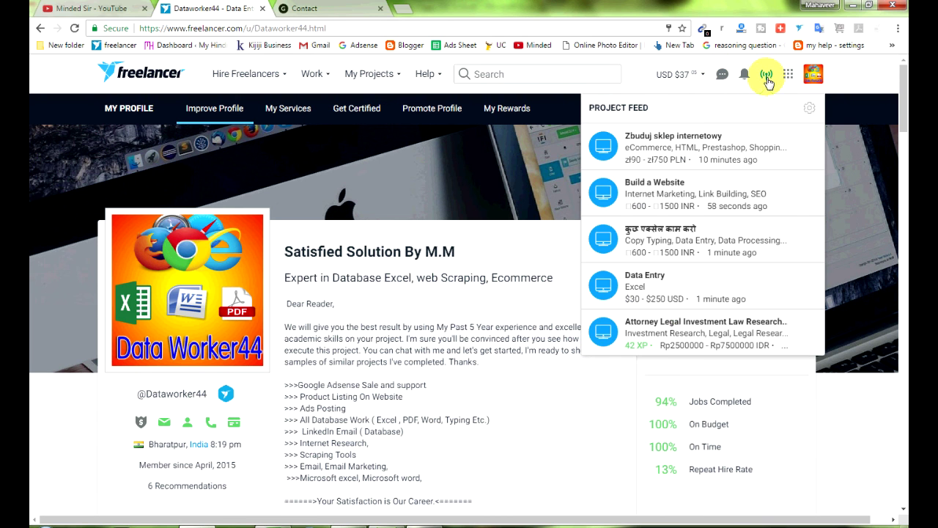
scroll(752, 235, "down", 2)
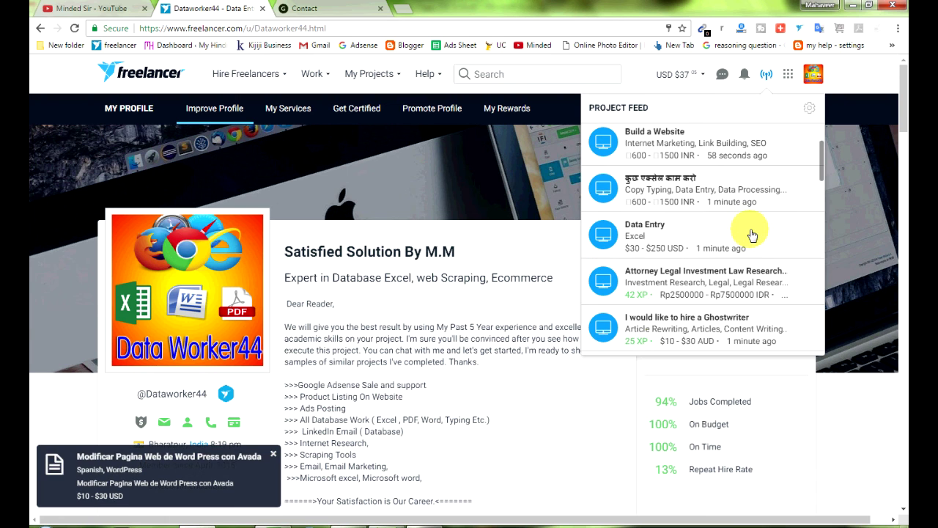
scroll(717, 308, "down", 5)
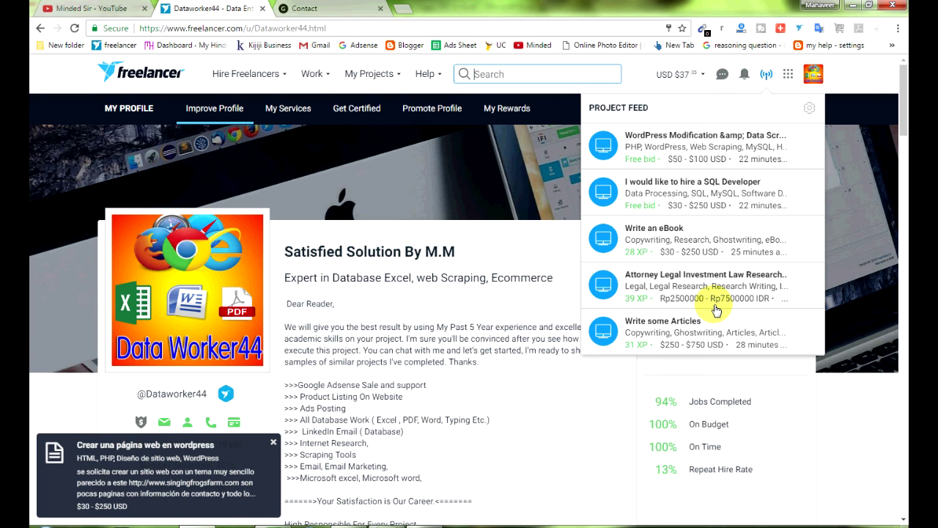
left_click(310, 71)
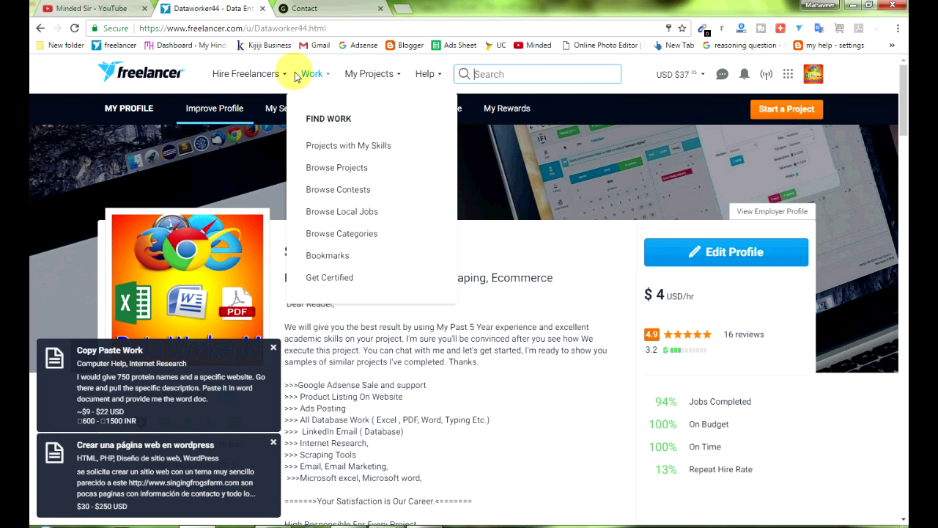
- Open the Copy Paste Work job in a new tab, review it, and return to the profile
left_click(186, 379)
left_click(220, 8)
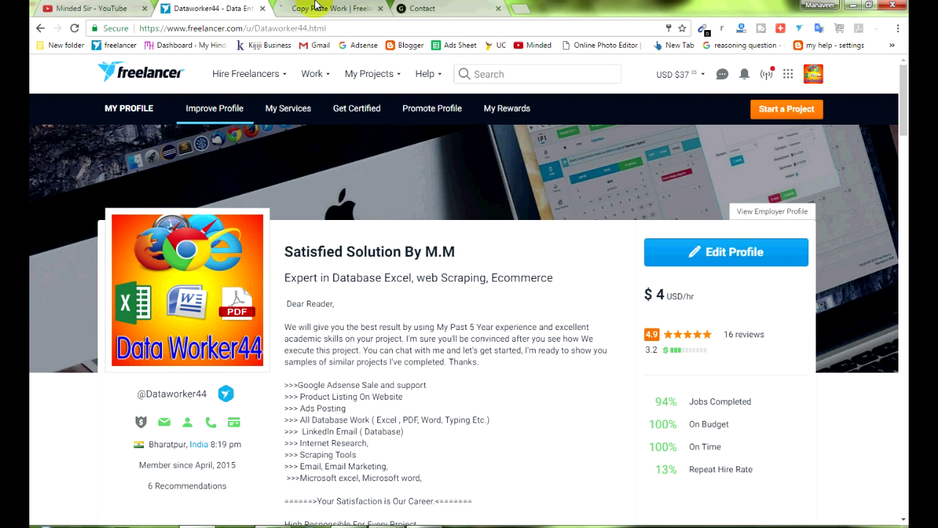
left_click(326, 9)
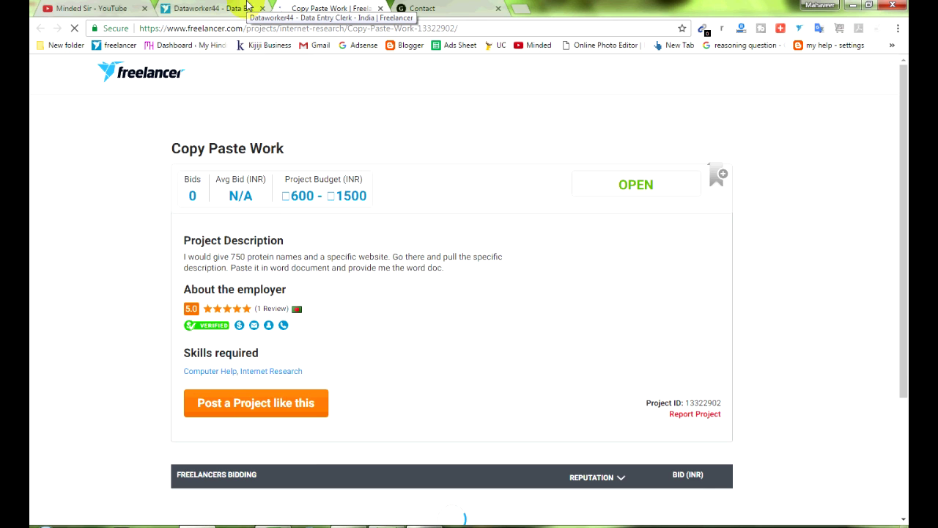
left_click(246, 7)
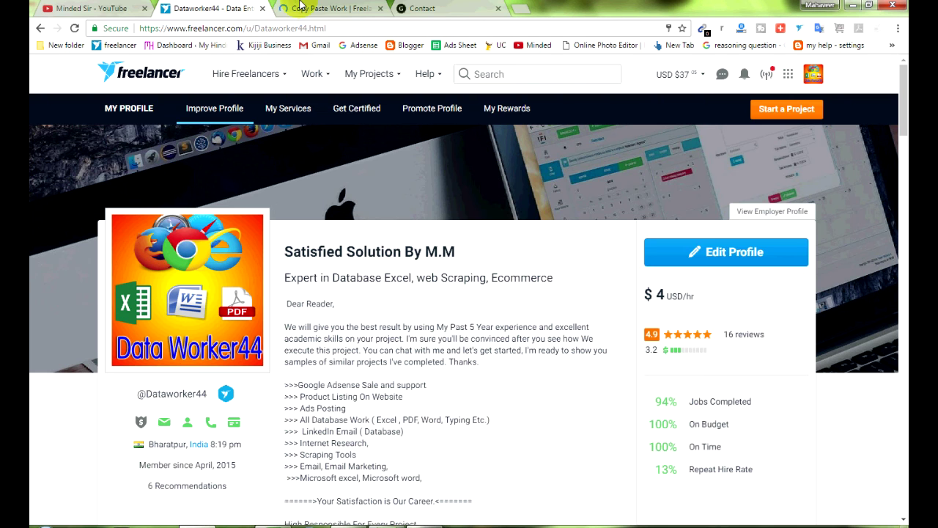
- Switch browser tabs over to the YouTube channel home page
key("ctrl+Tab")
left_click(192, 7)
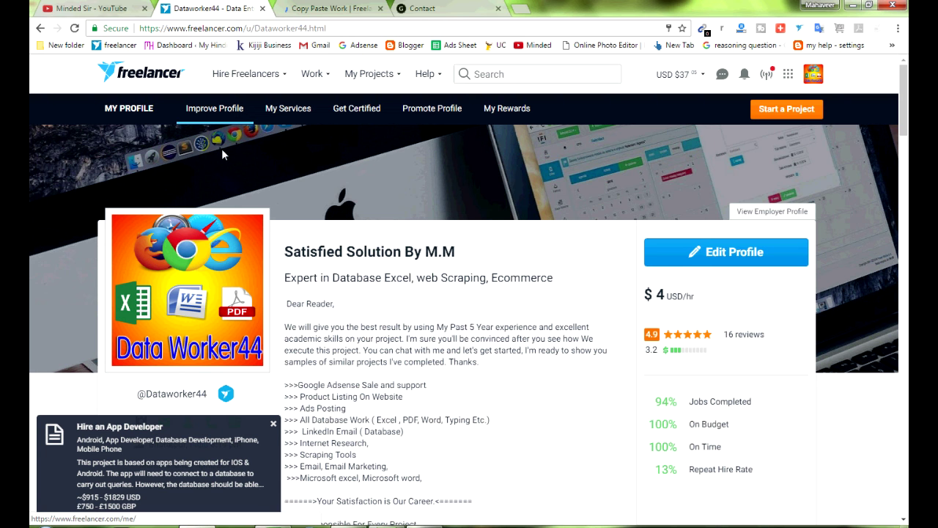
key("ctrl+shift+Tab")
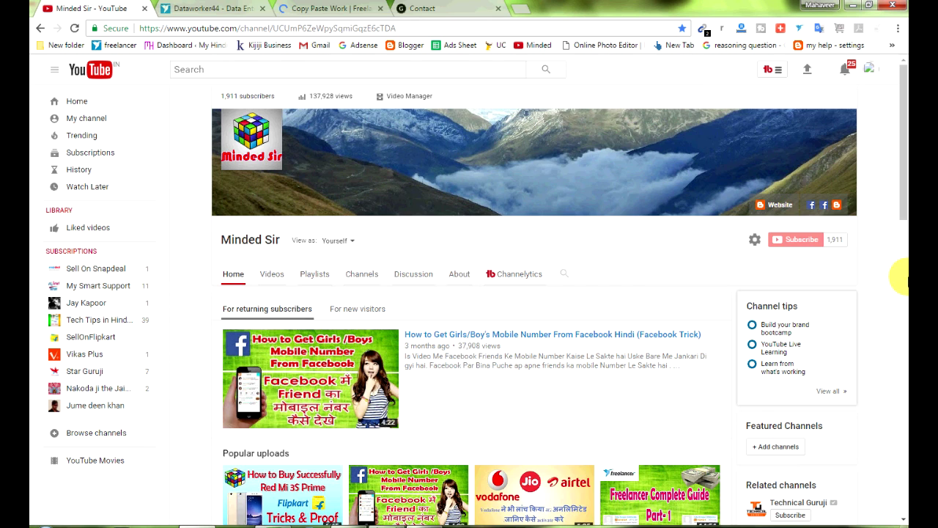